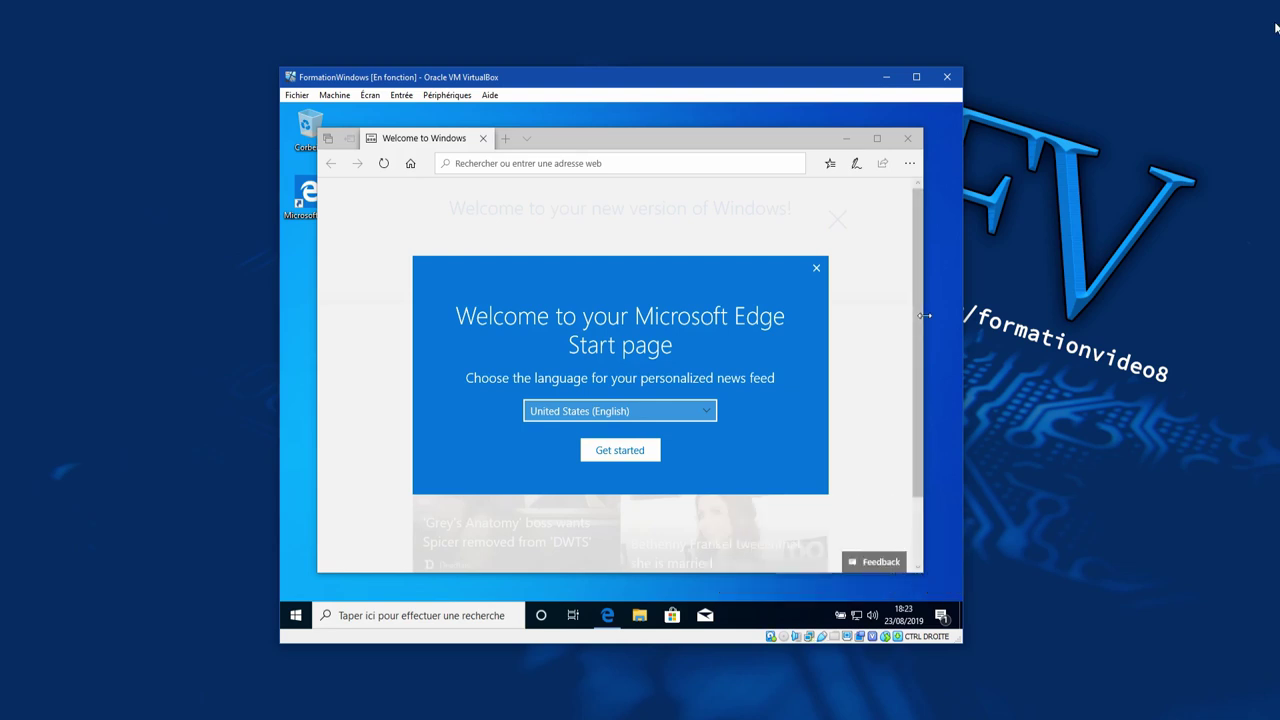
Set the Microsoft Edge start page's news feed language to France (français), get started, and close the welcome page.
left_click(916, 76)
left_click(1232, 7)
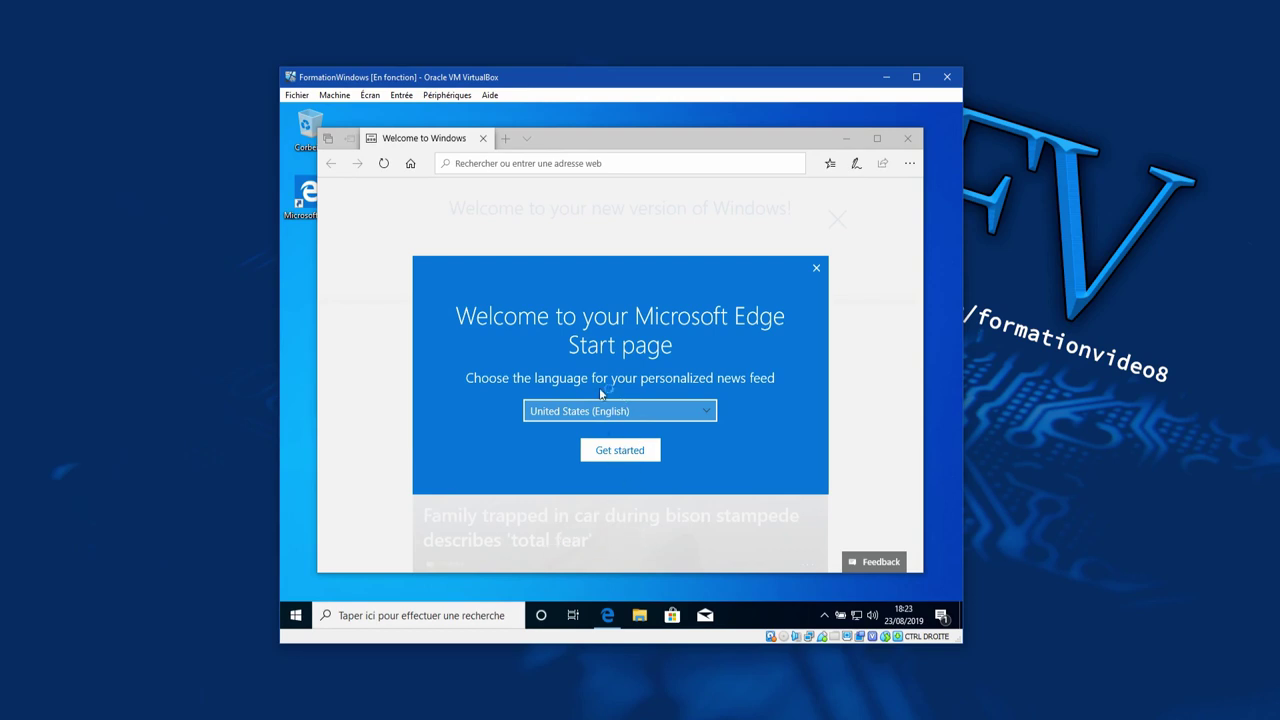
left_click(708, 414)
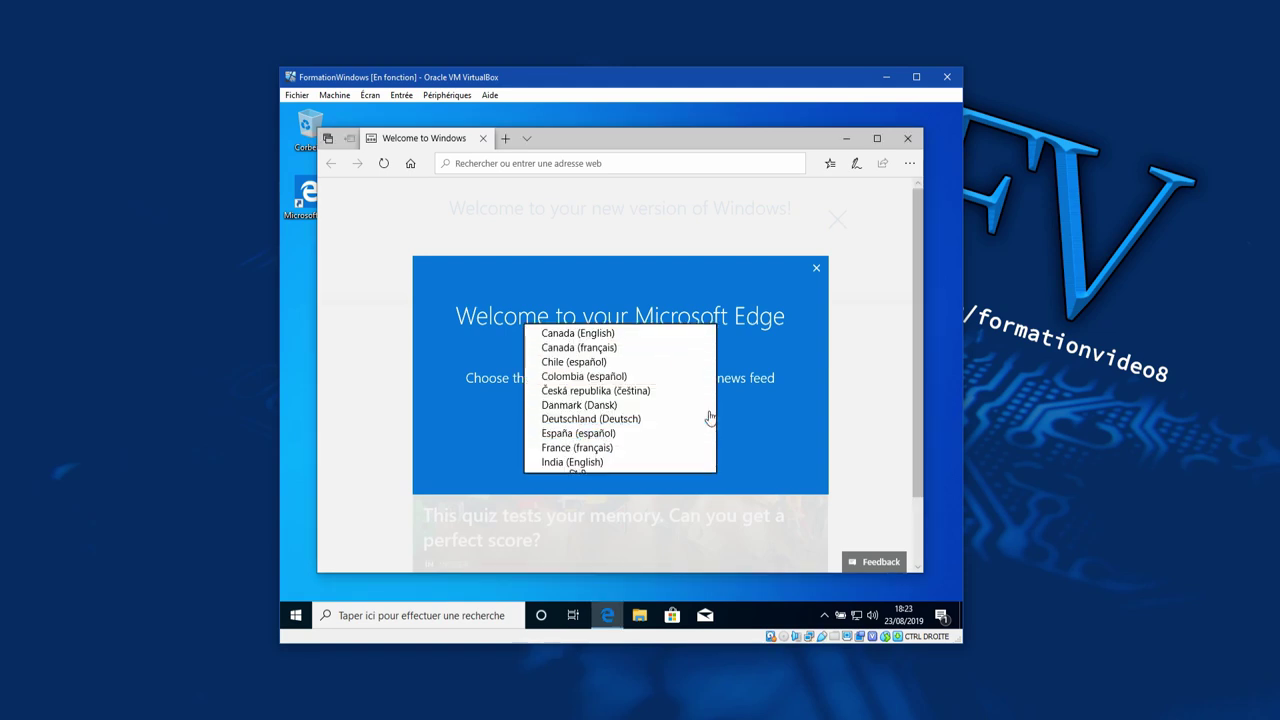
left_click(630, 445)
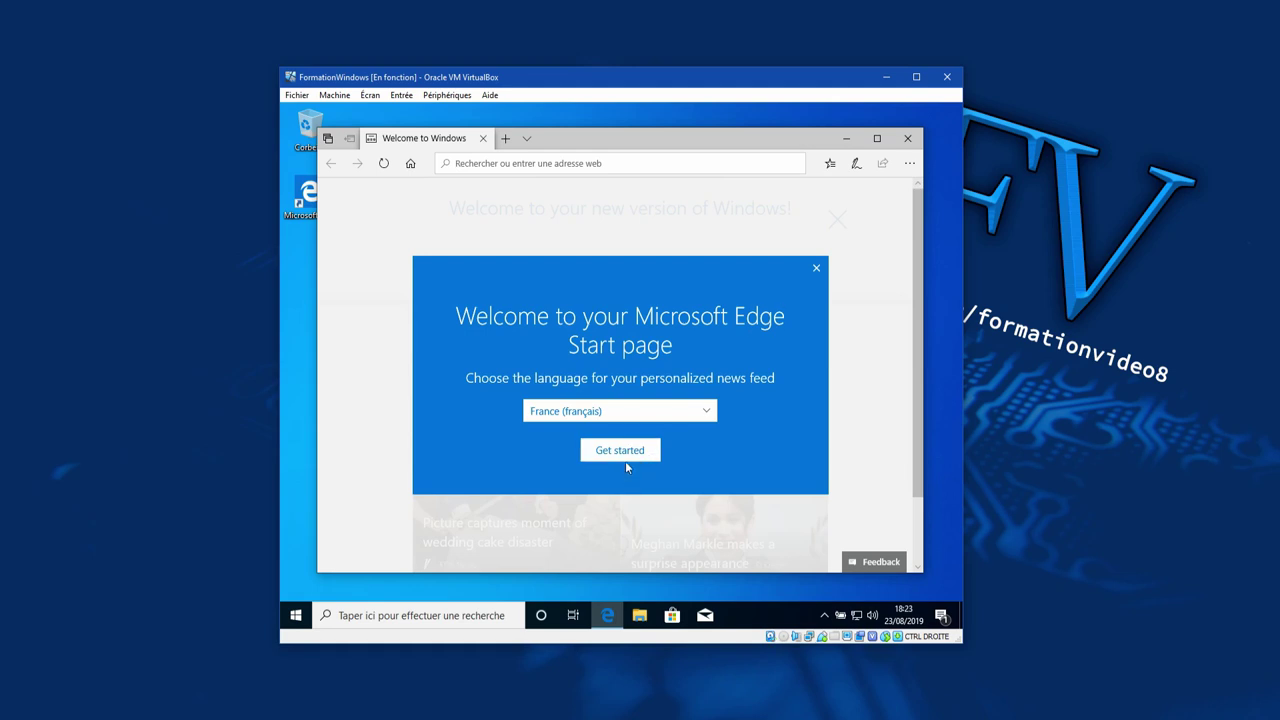
left_click(625, 457)
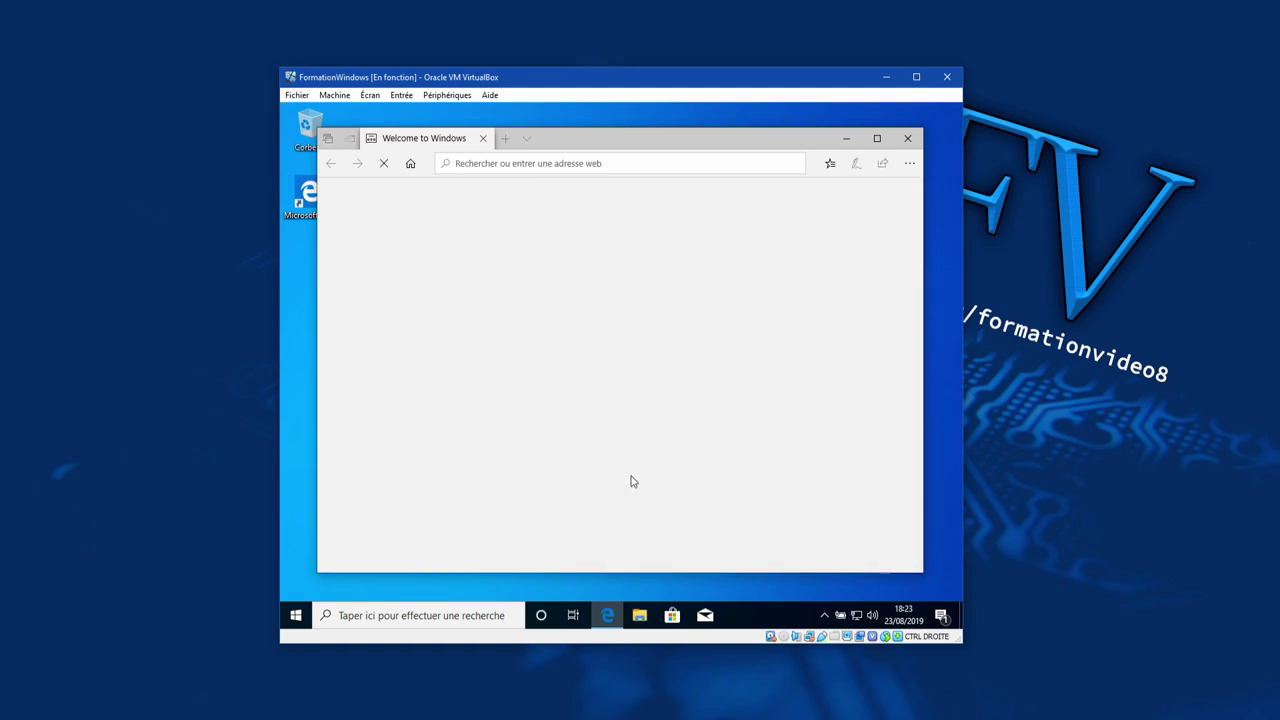
left_click(484, 140)
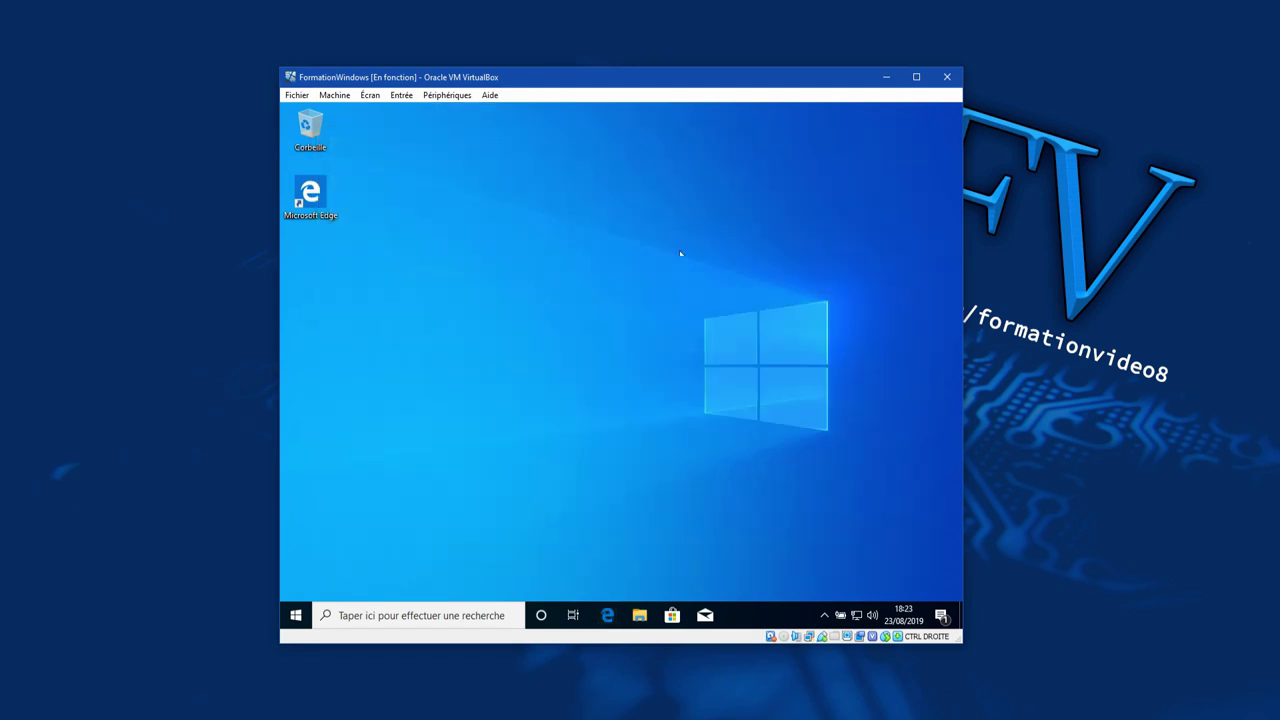
left_click_drag(412, 272, 780, 455)
left_click_drag(472, 340, 813, 444)
left_click_drag(877, 552, 358, 142)
Insert the Guest Additions CD image into the virtual machine and open the disc's folder to show its files.
left_click(447, 95)
left_click(447, 95)
left_click(405, 96)
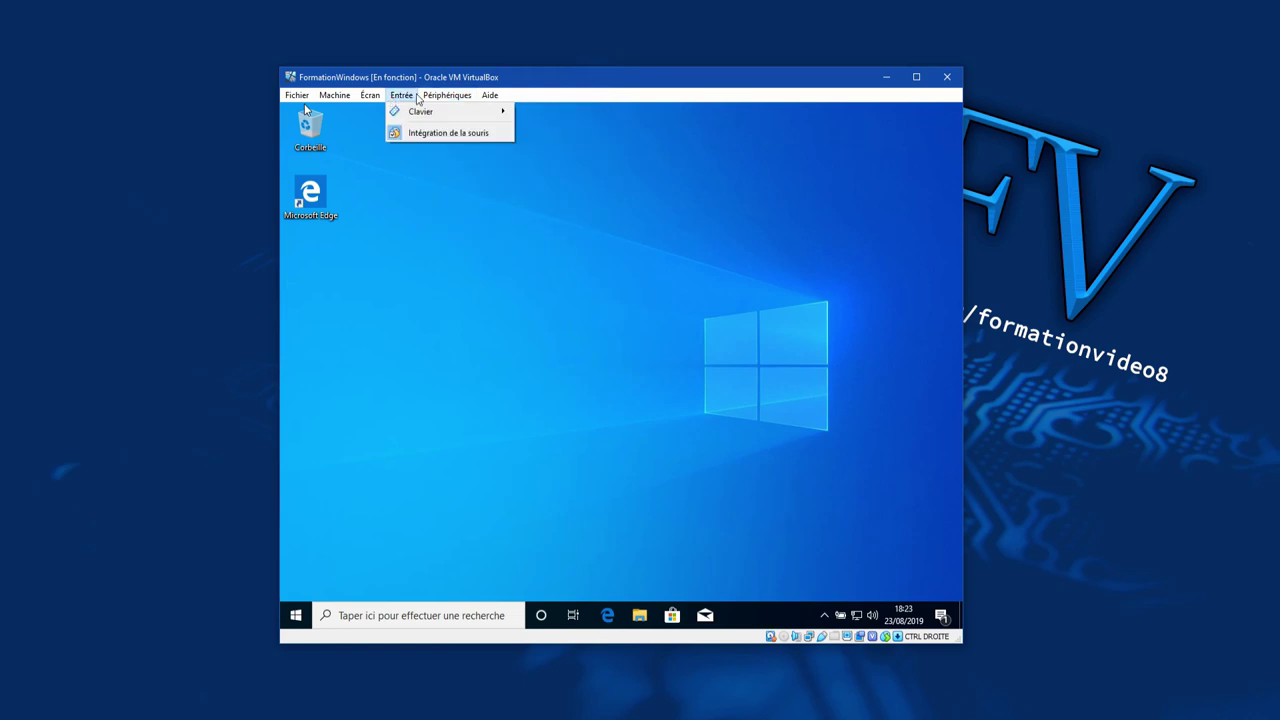
mouse_move(447, 95)
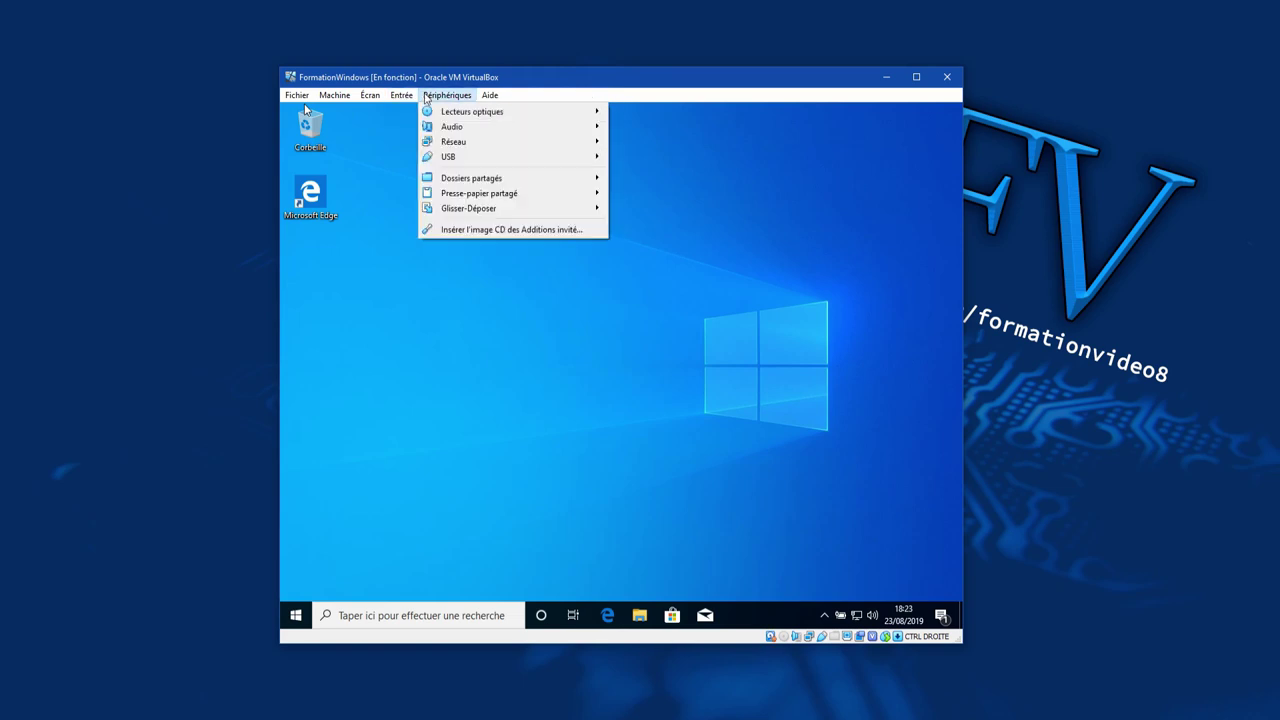
left_click(471, 232)
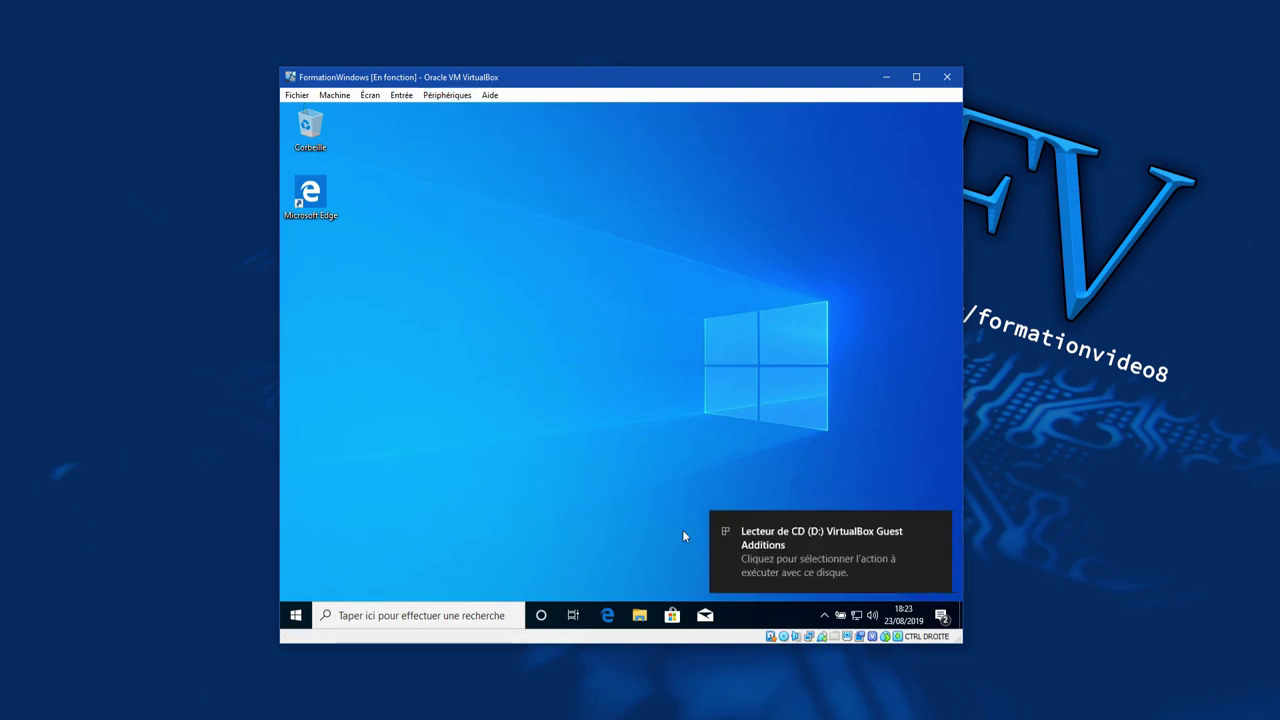
left_click(753, 562)
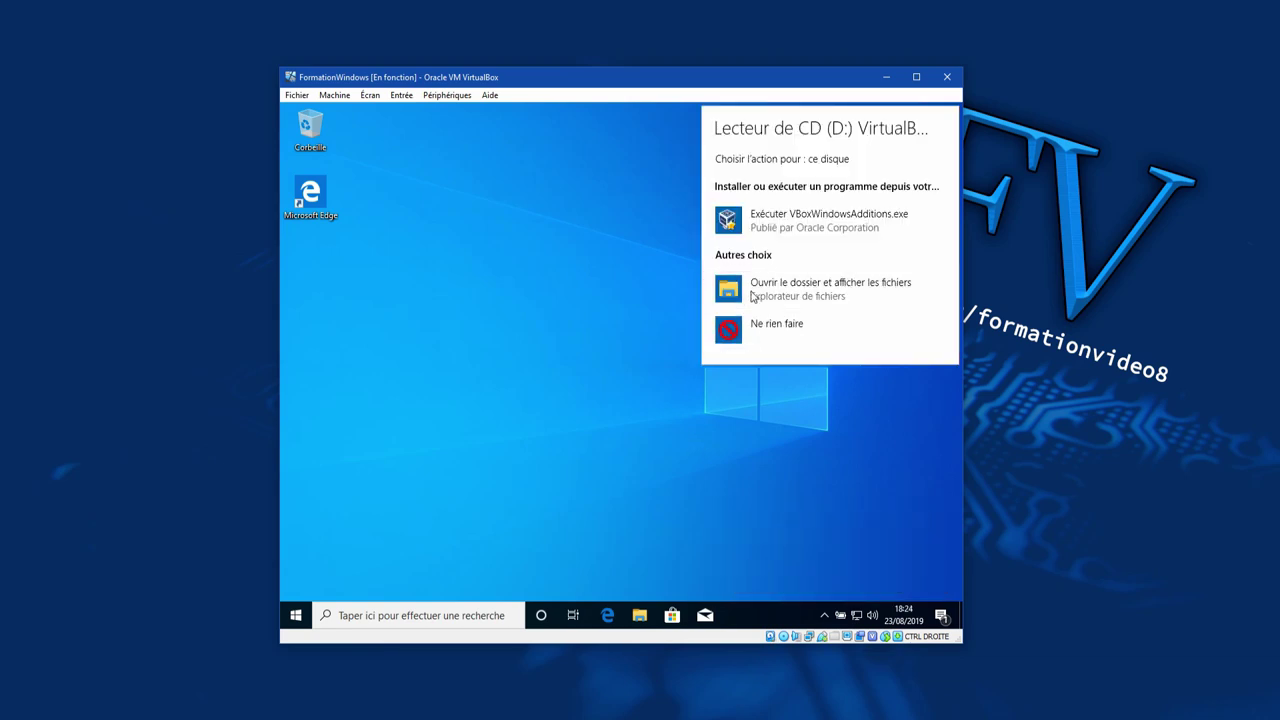
left_click(810, 292)
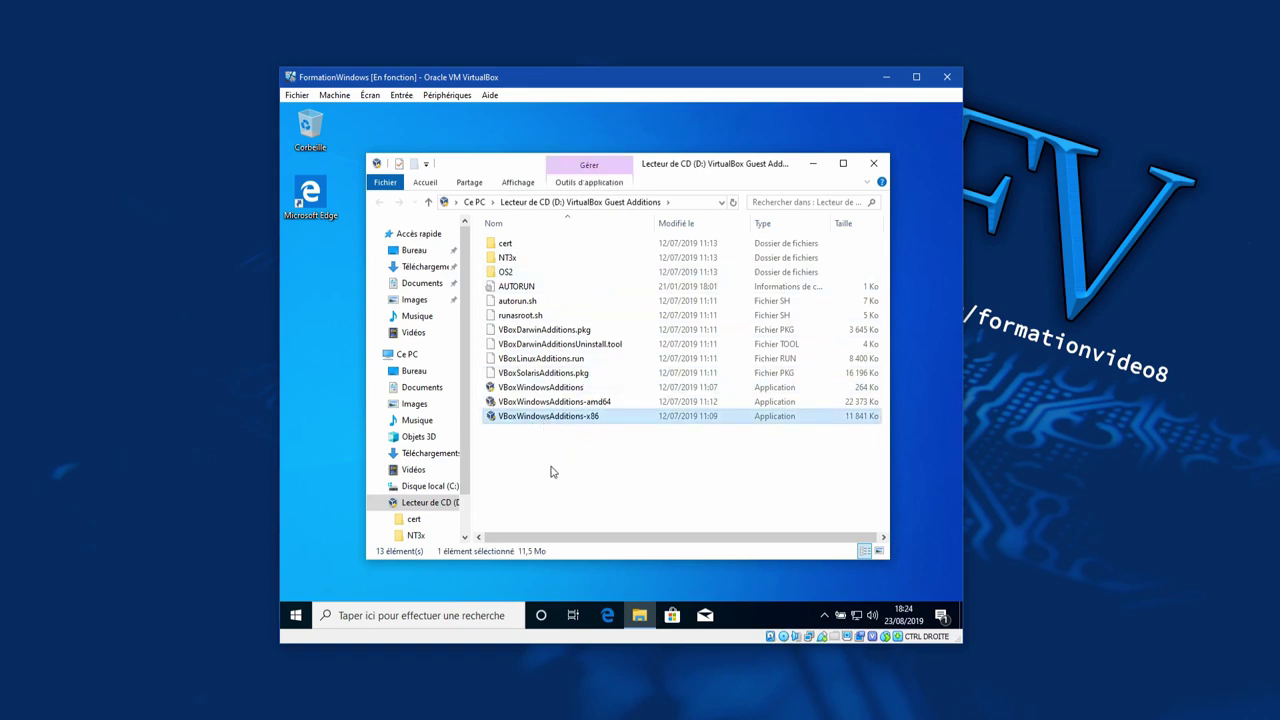
Run VBoxWindowsAdditions-amd64 from the disc and allow it to make changes to the device.
left_click(552, 402)
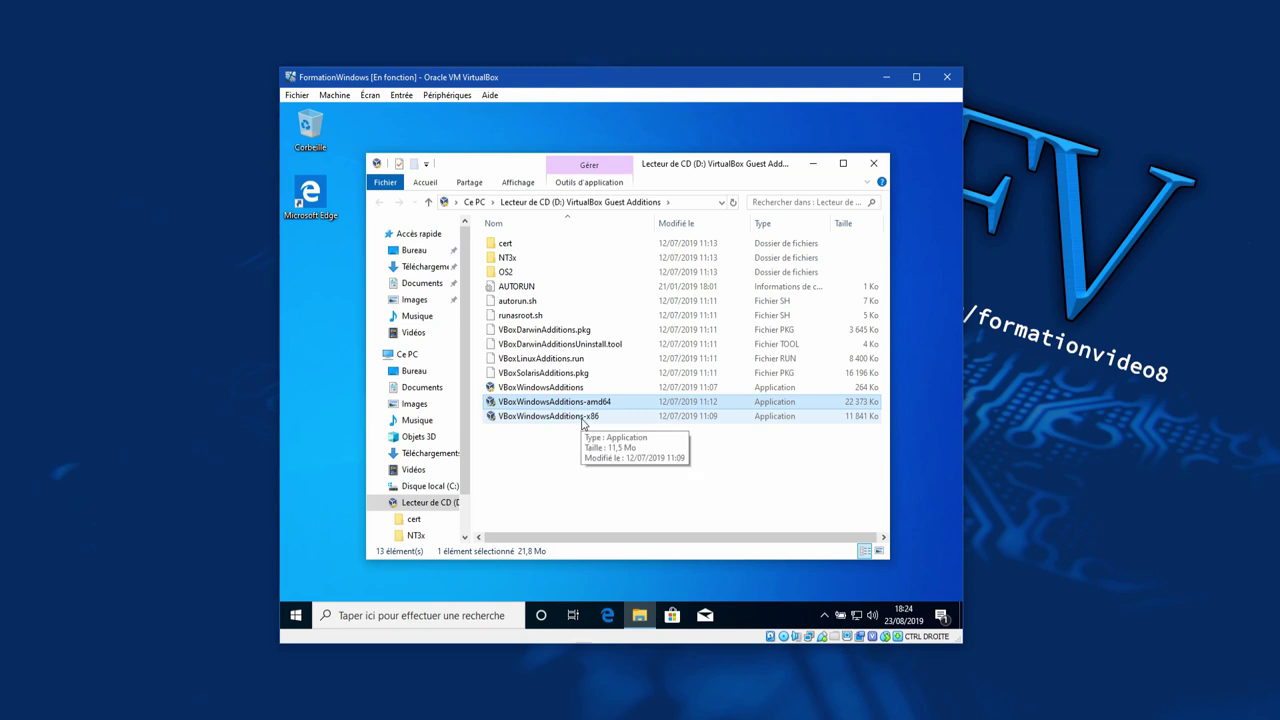
left_click(556, 450)
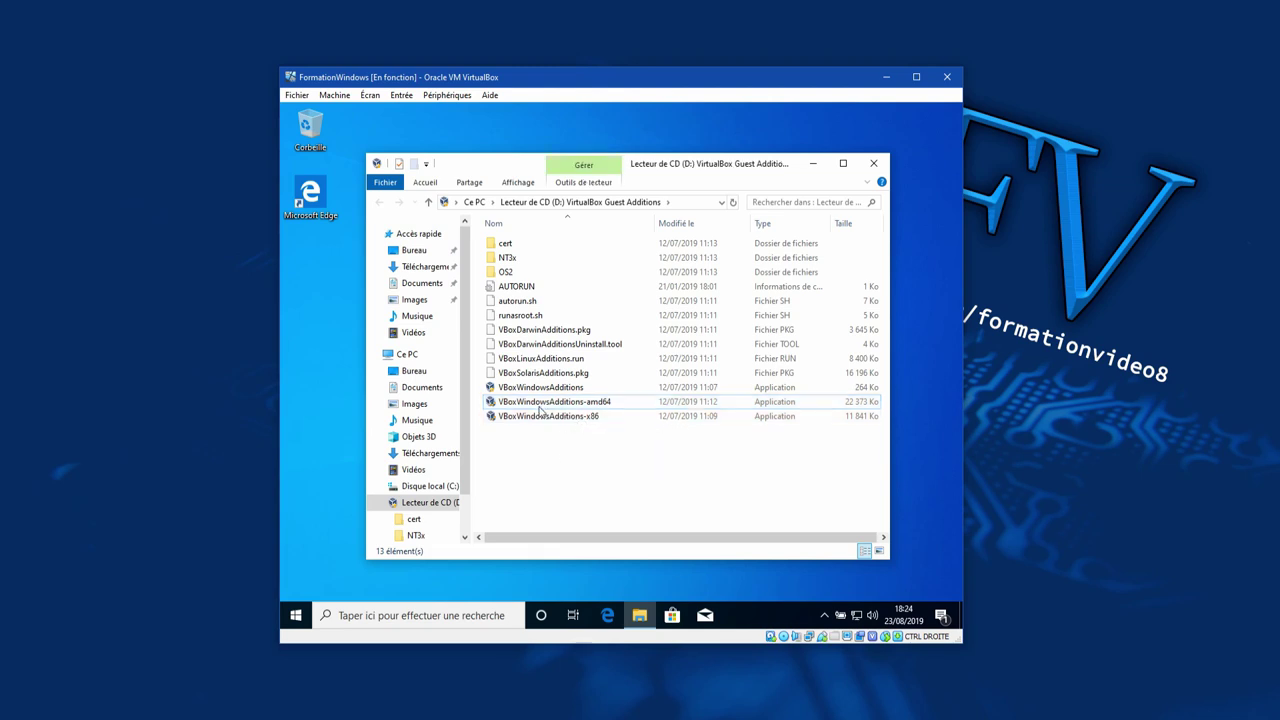
left_click(545, 391)
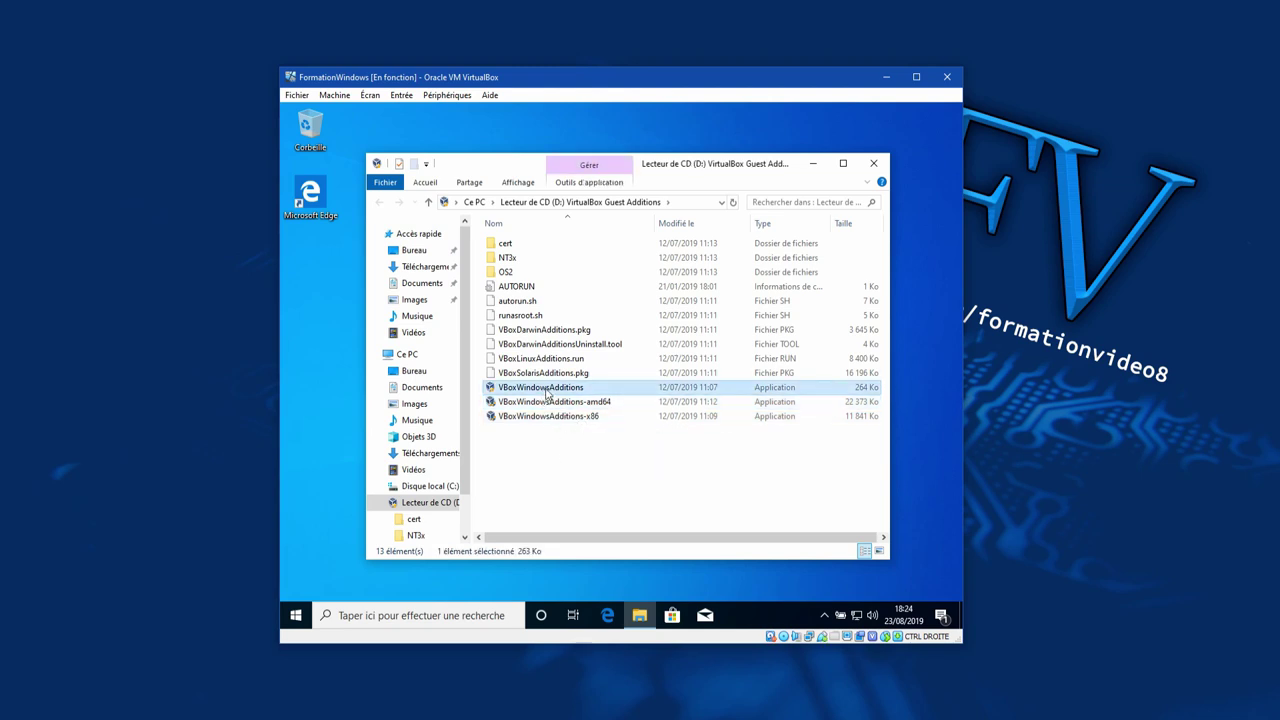
double_click(563, 404)
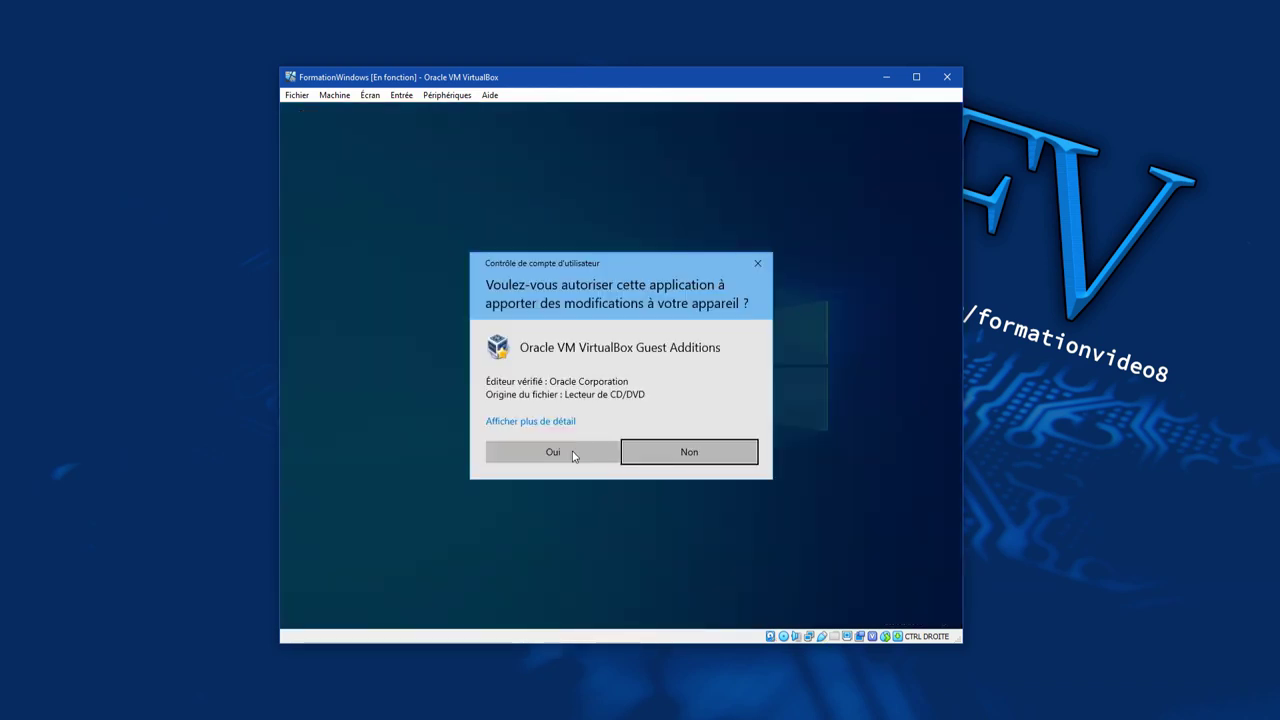
left_click(572, 451)
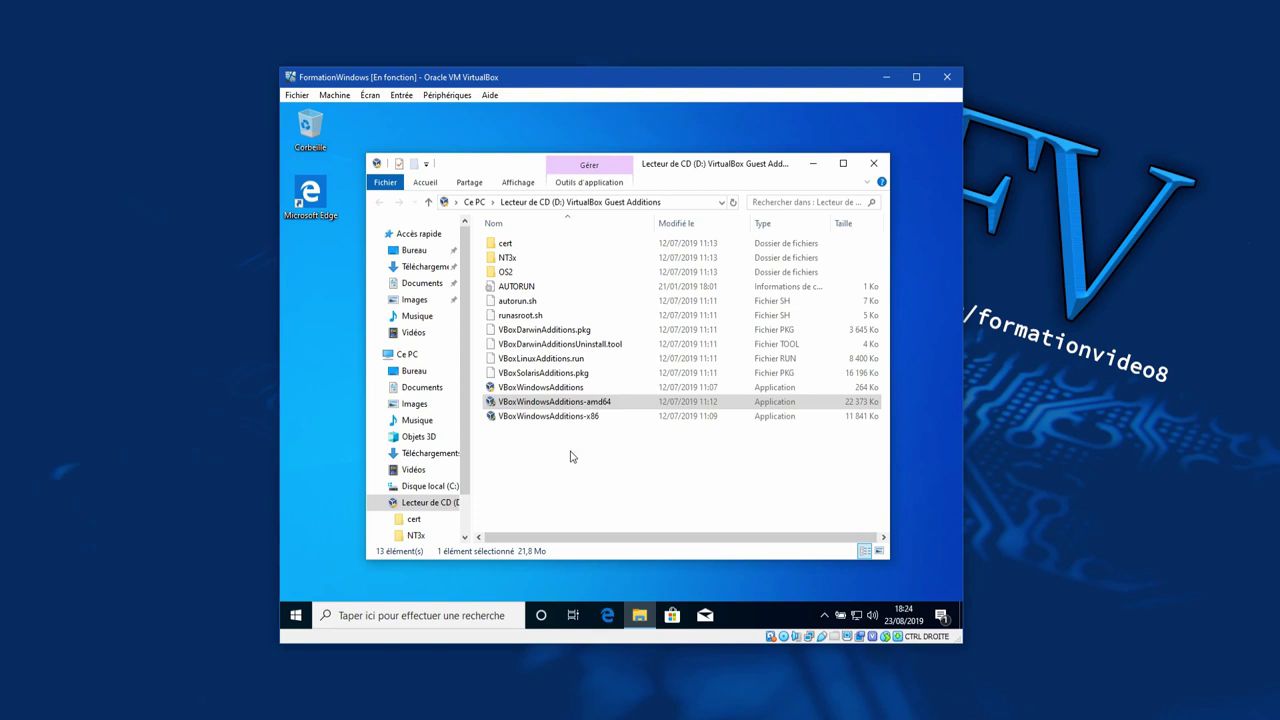
Install Guest Additions 6.0.10 in the default folder without Start menu entries, and approve the Oracle Corporation device software.
left_click(694, 467)
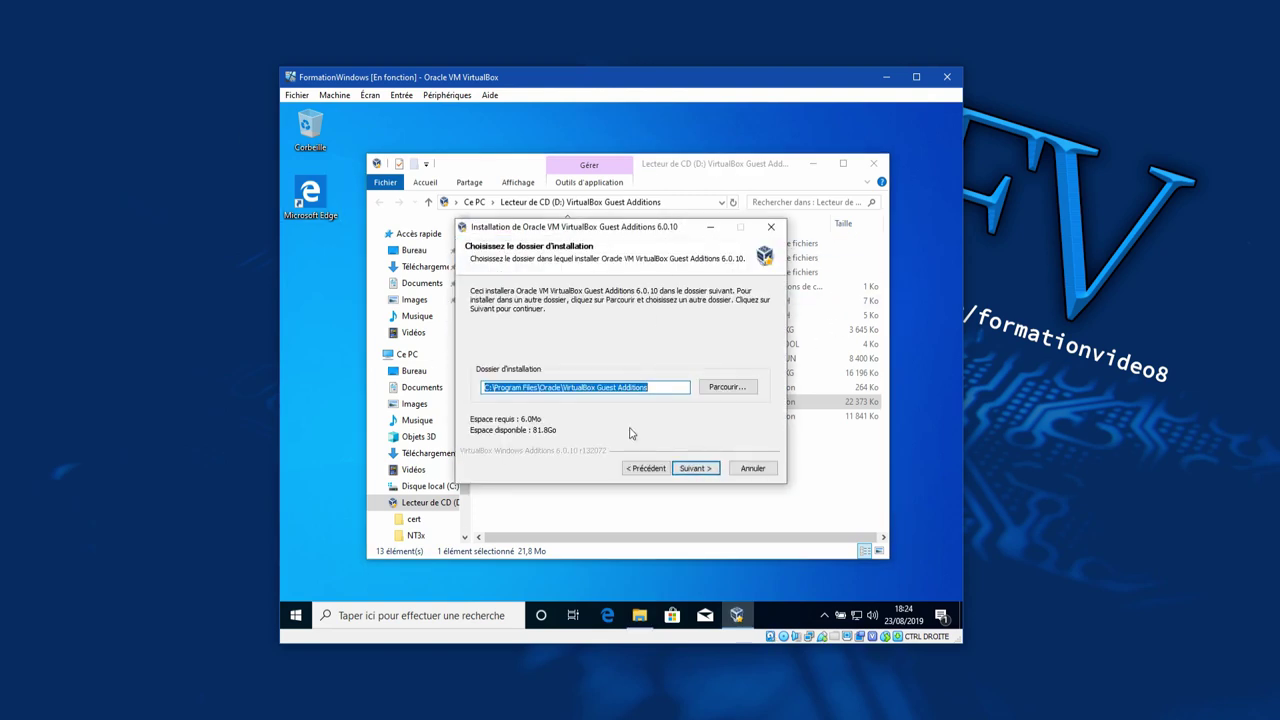
left_click(692, 470)
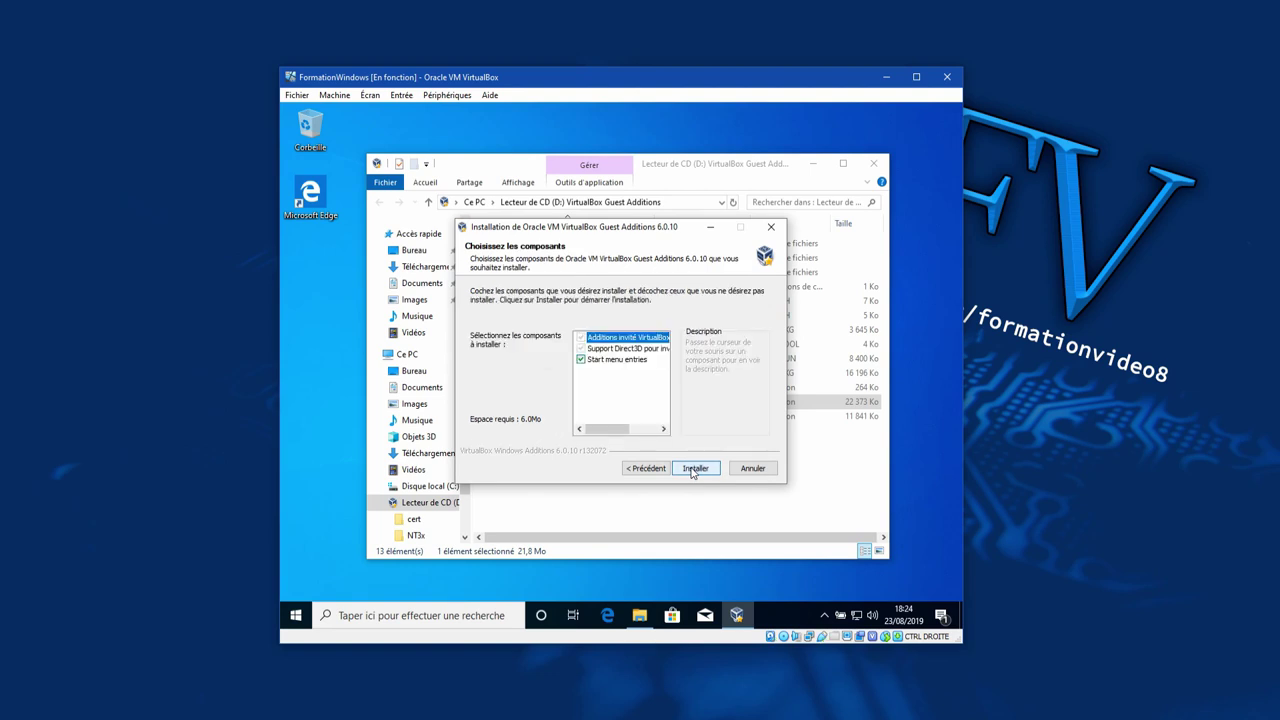
left_click(581, 360)
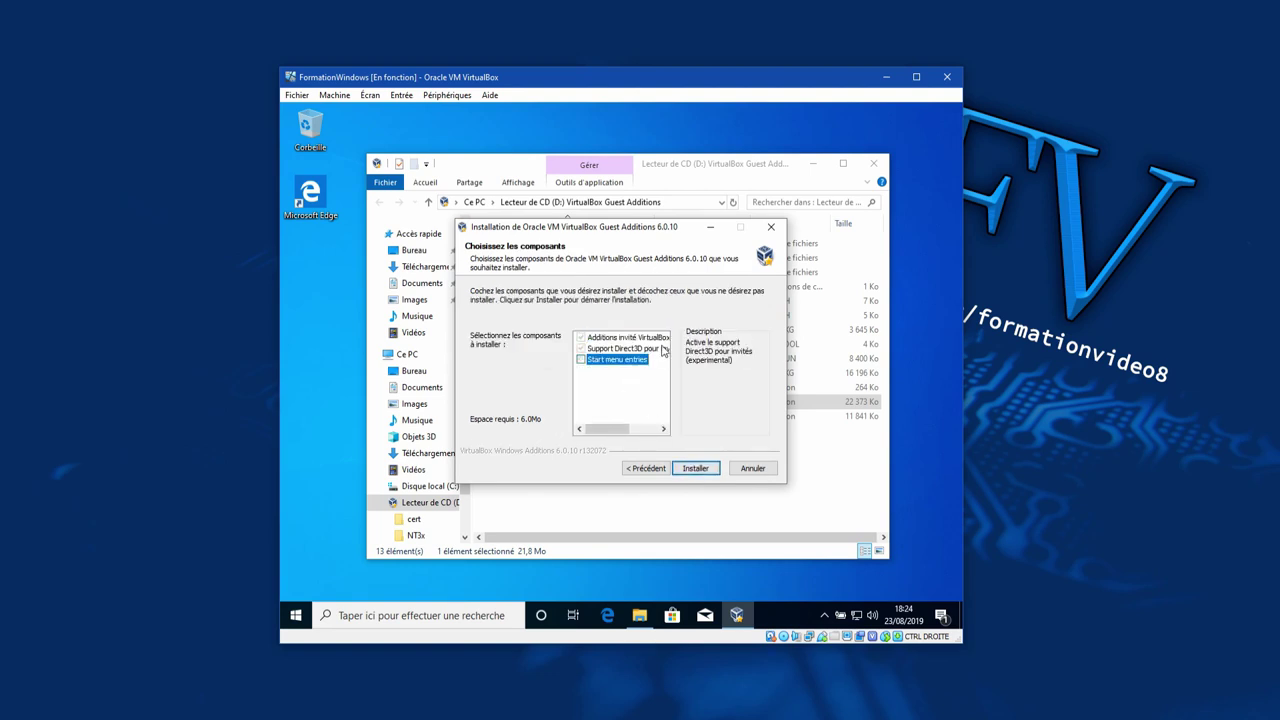
left_click(698, 469)
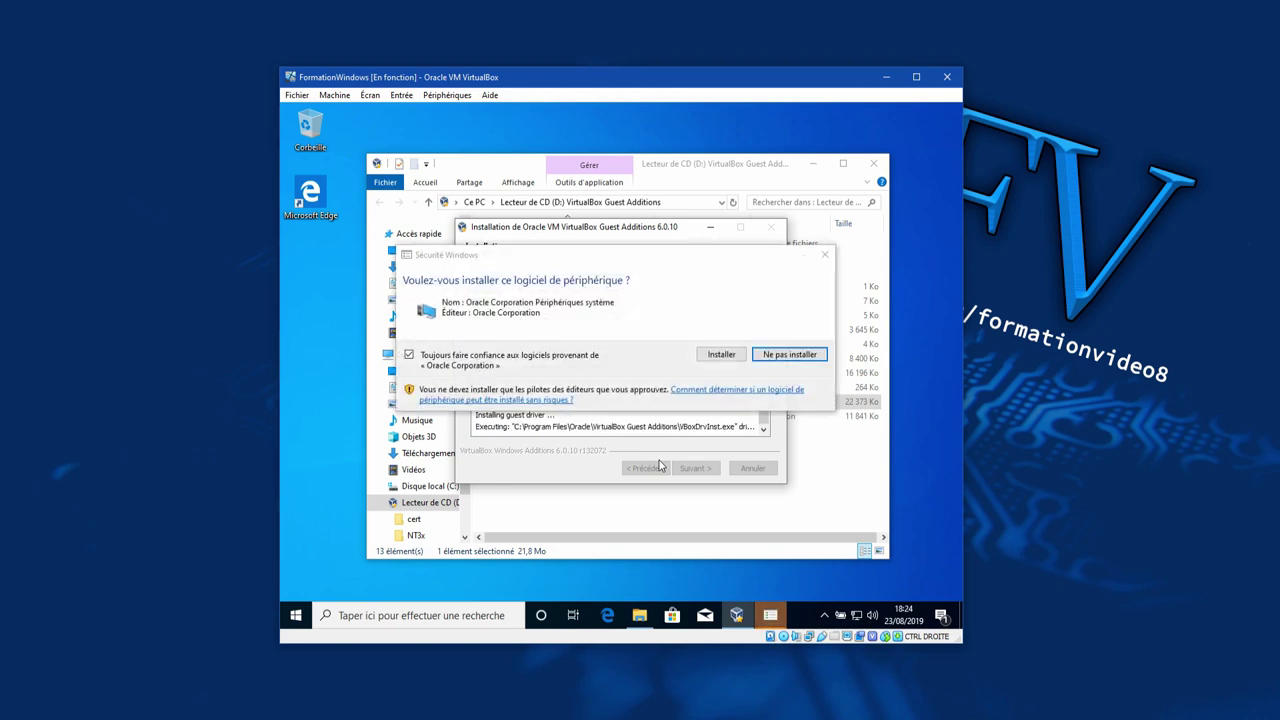
left_click(721, 356)
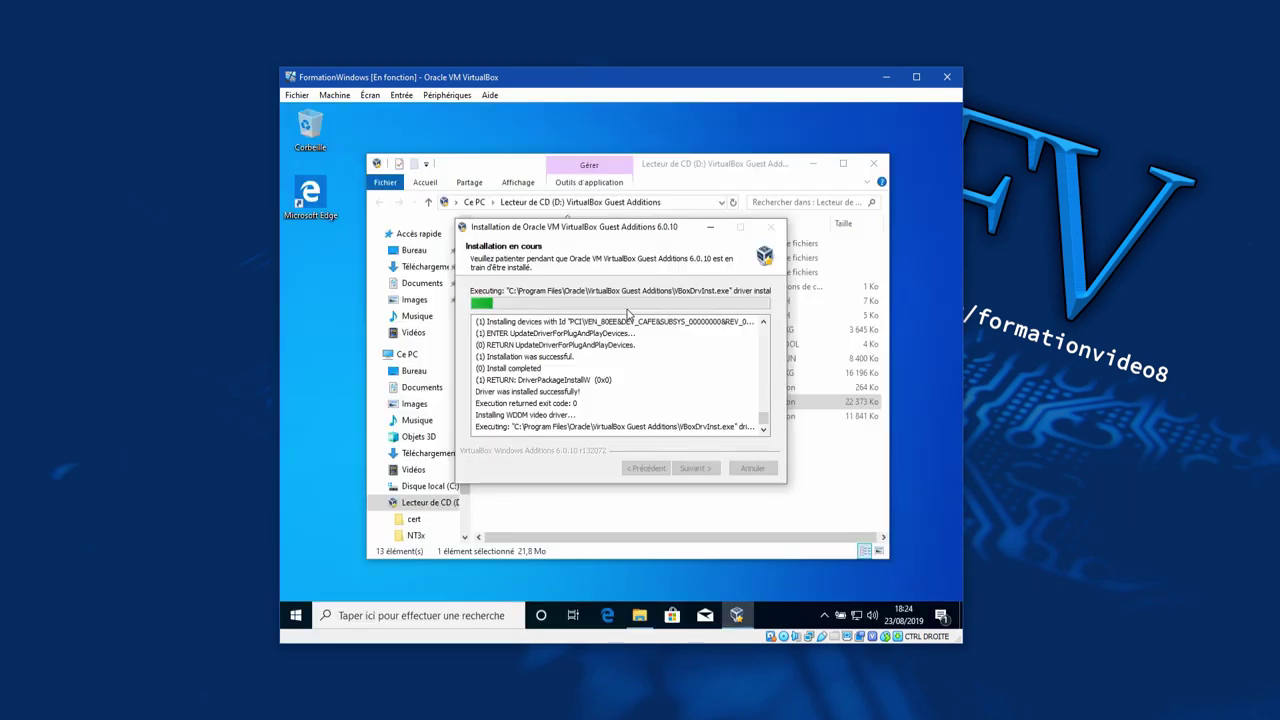
Enlarge the virtual machine window and recentre it on the host desktop.
left_click(917, 76)
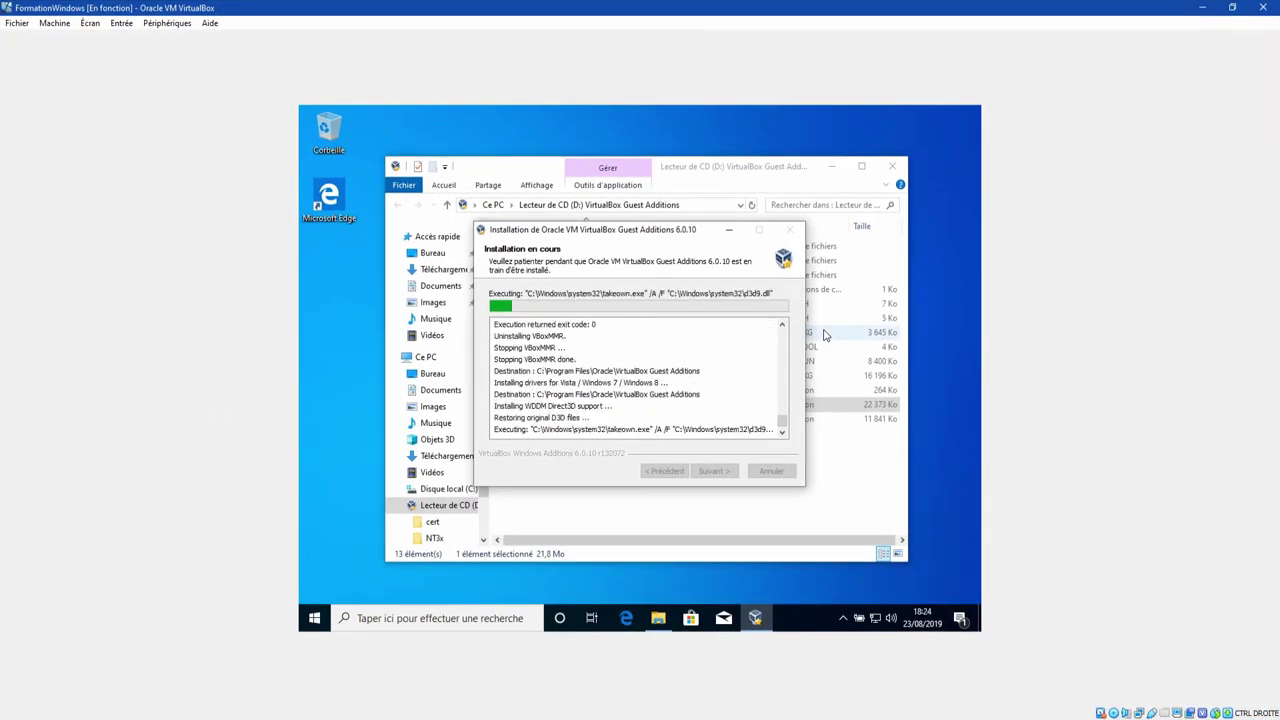
left_click(1233, 10)
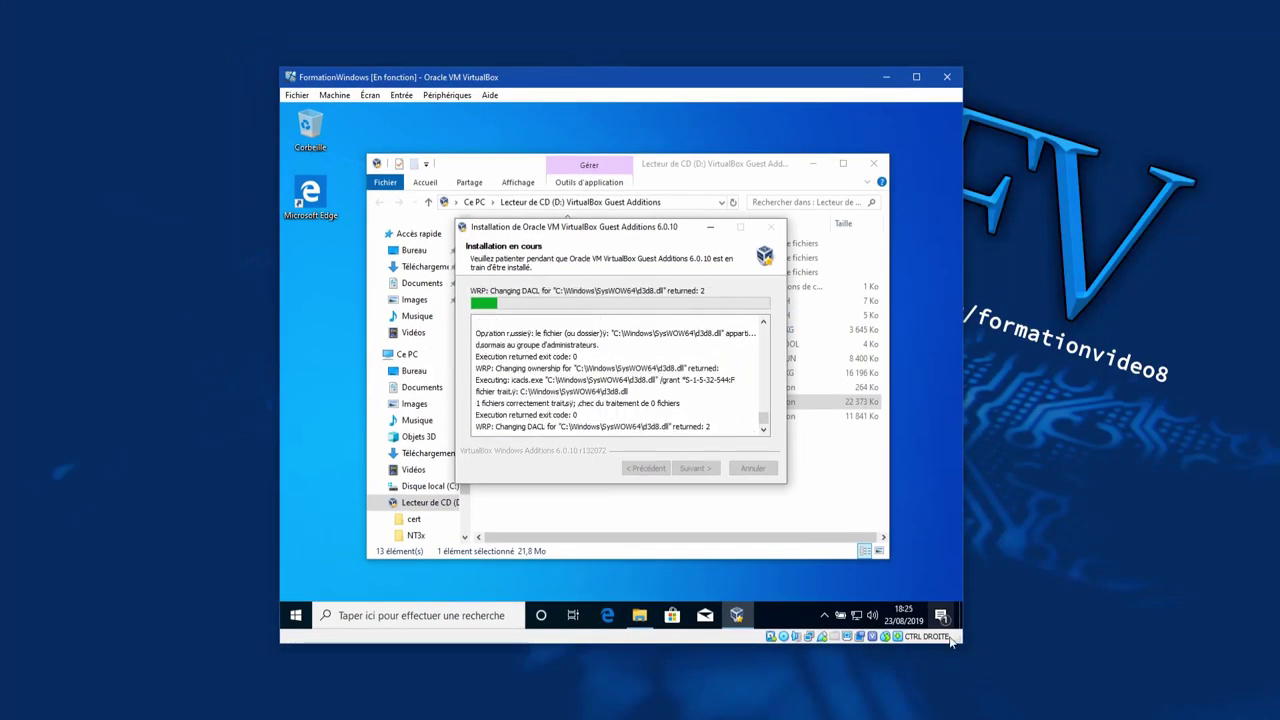
left_click_drag(965, 647, 1229, 659)
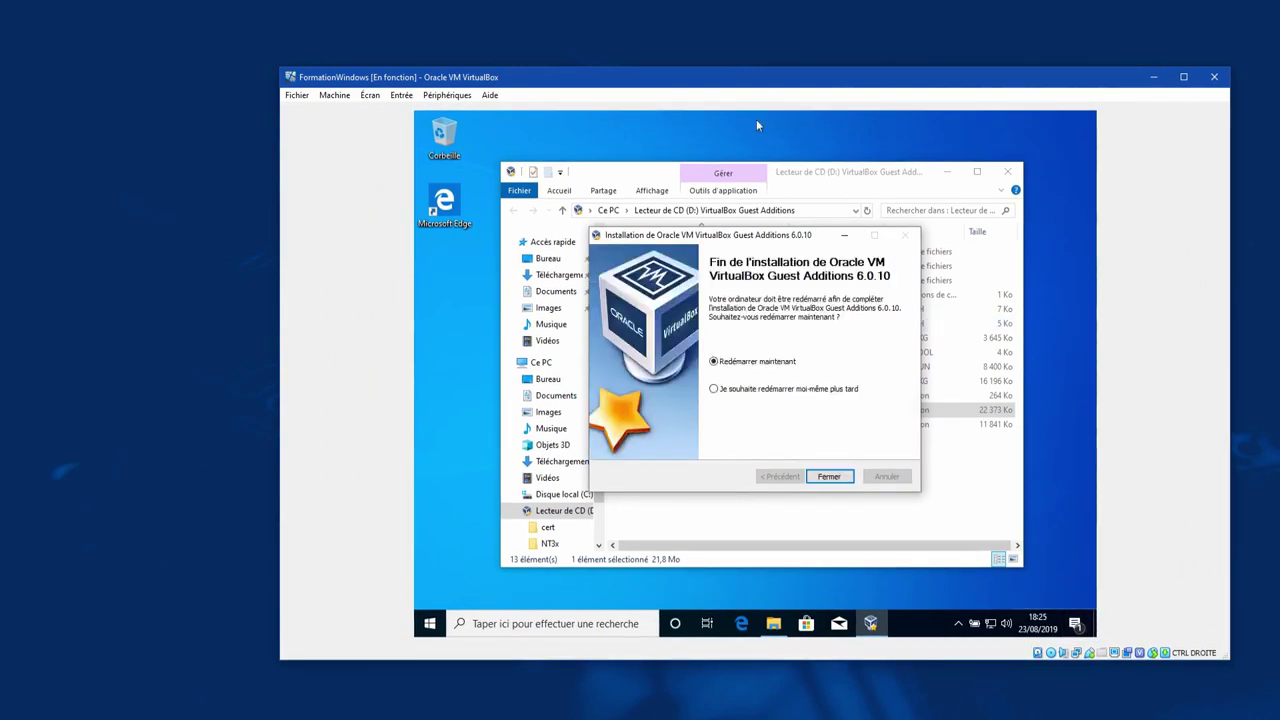
left_click_drag(755, 86, 608, 85)
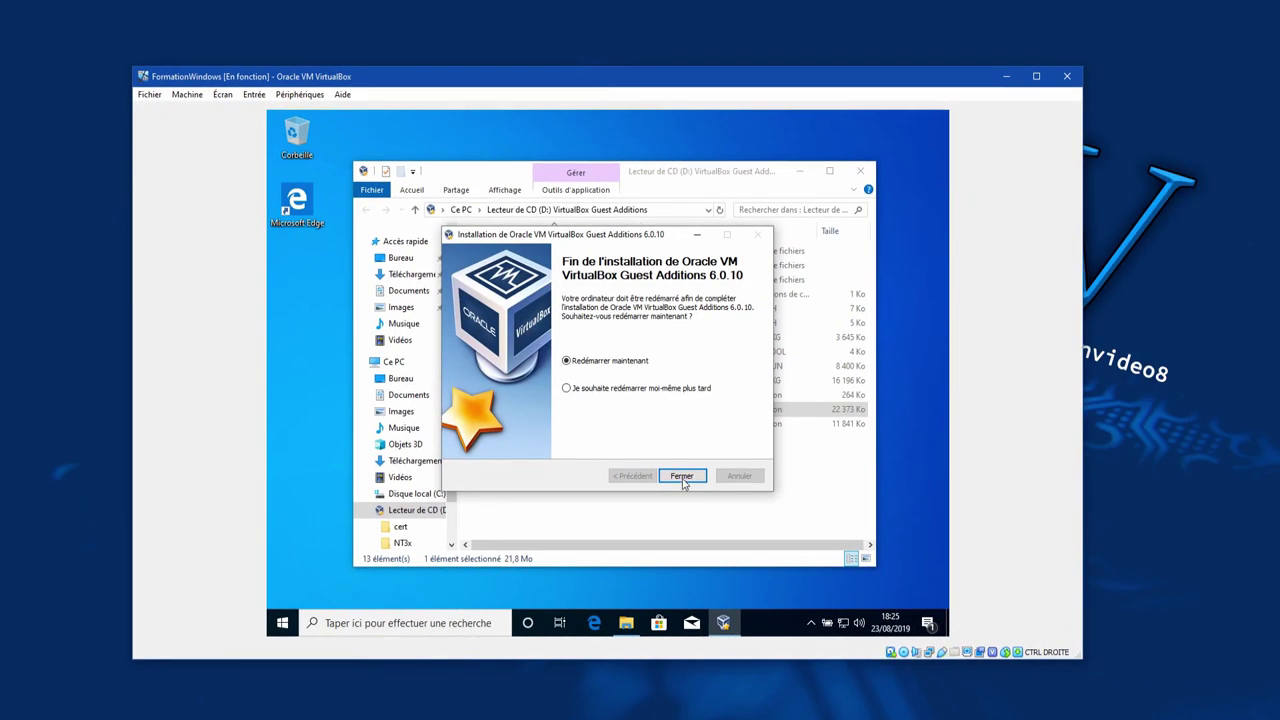
Finish the installer with an immediate restart, dismissing the mouse integration messages and repositioning the virtual machine window during the reboot.
left_click(681, 476)
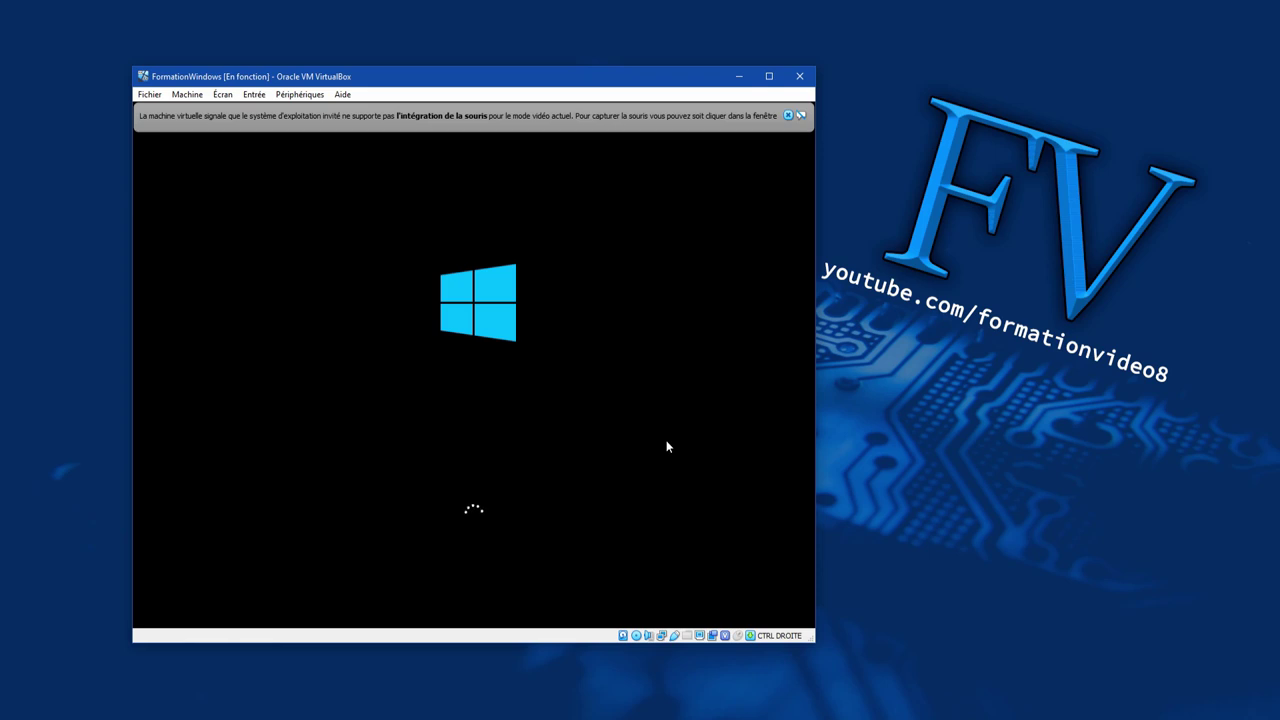
left_click(789, 117)
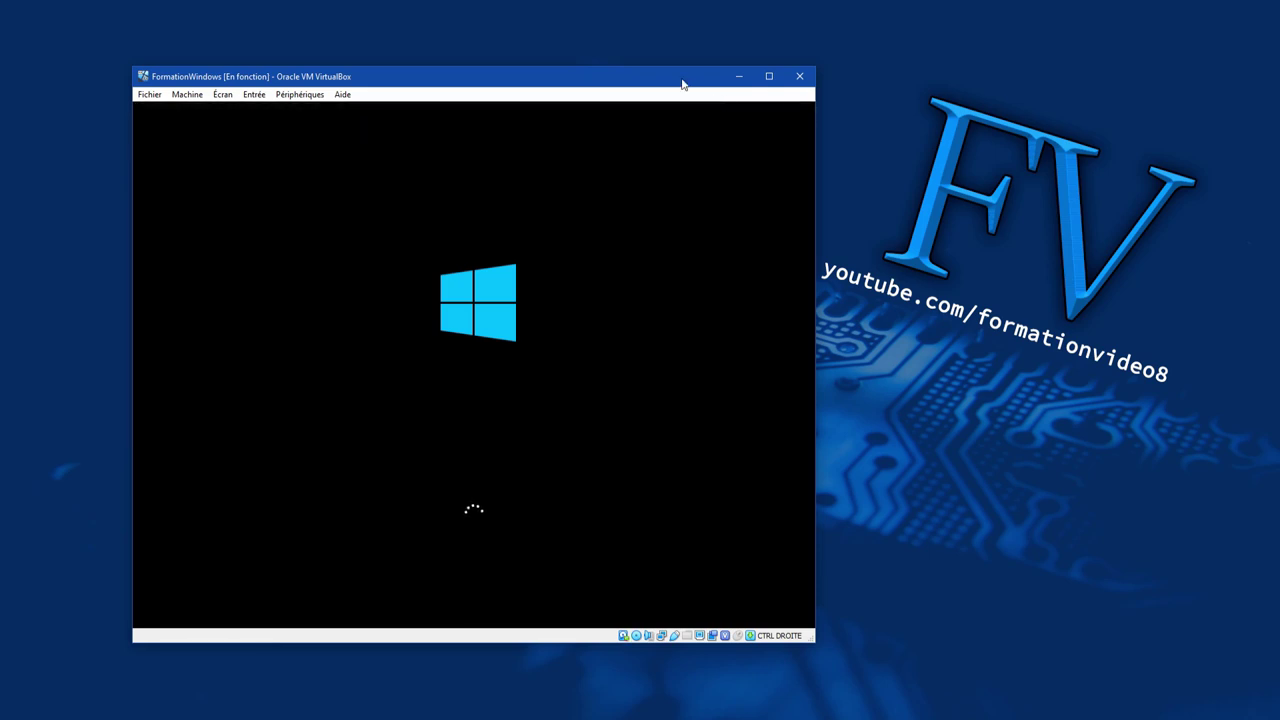
left_click_drag(683, 82, 810, 84)
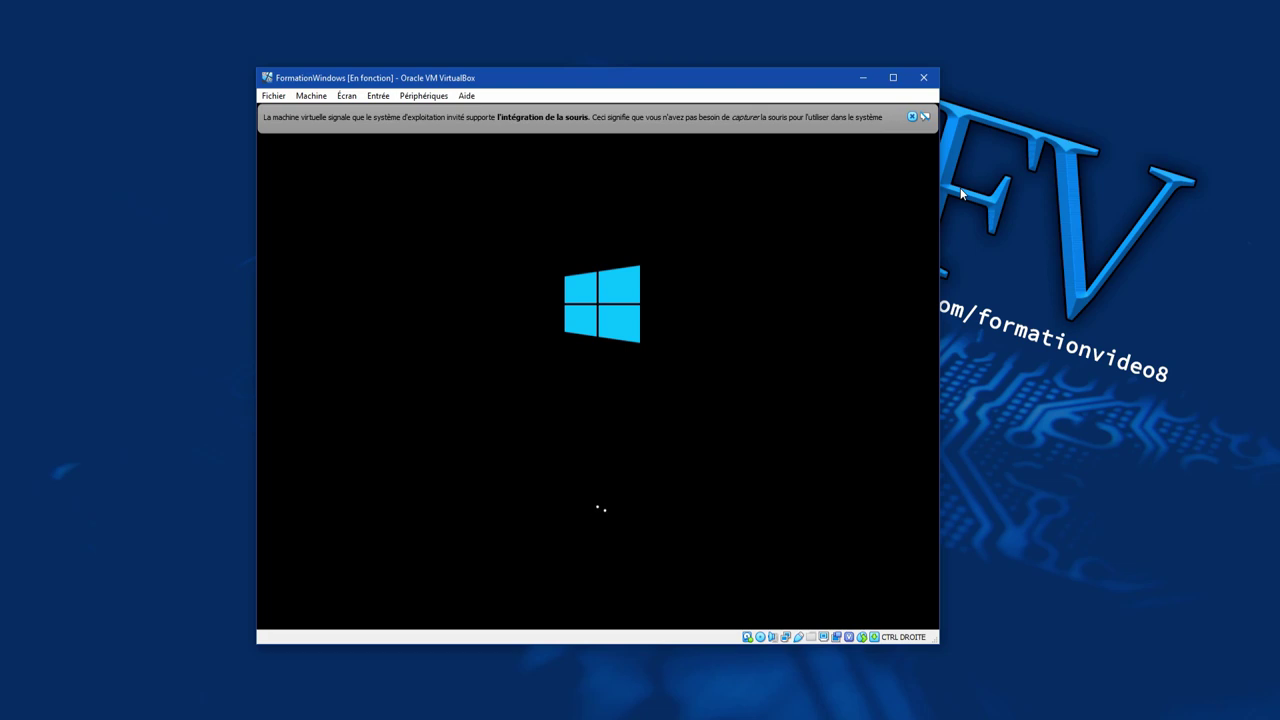
left_click(922, 117)
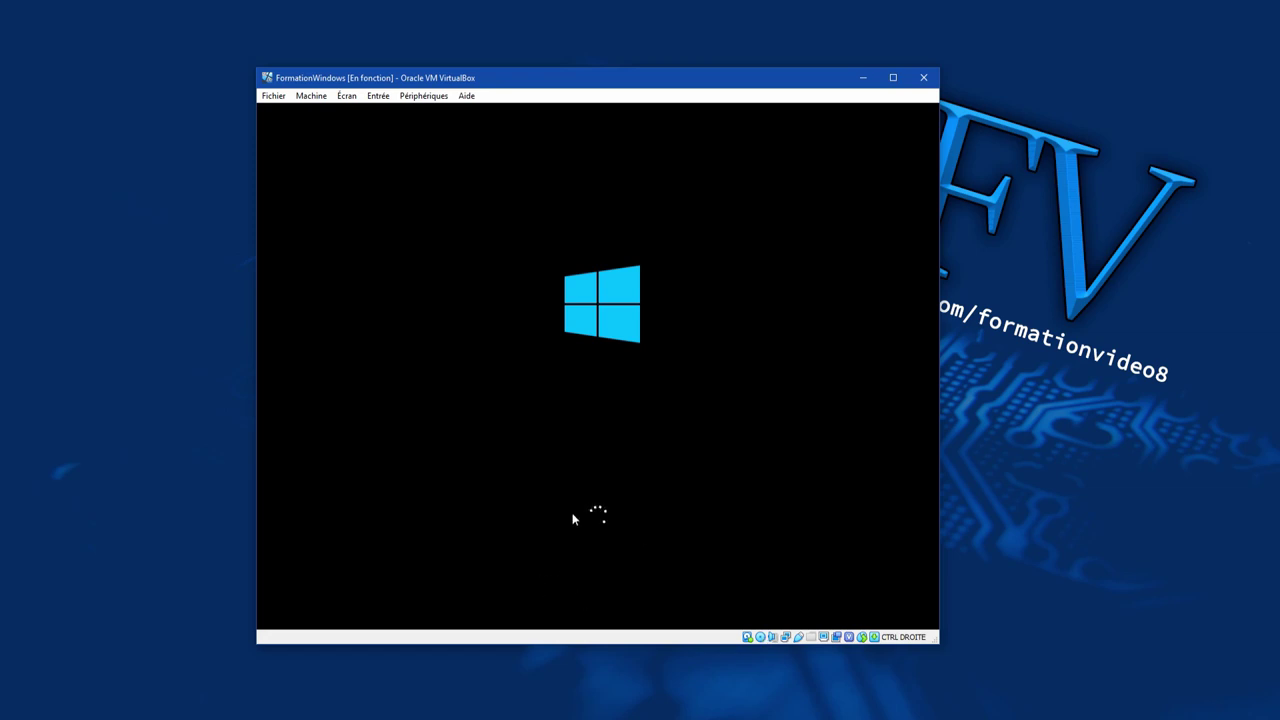
Switch to the VirtualBox manager, close the FormationWindows settings dialog, and minimize the manager.
key("alt+Tab")
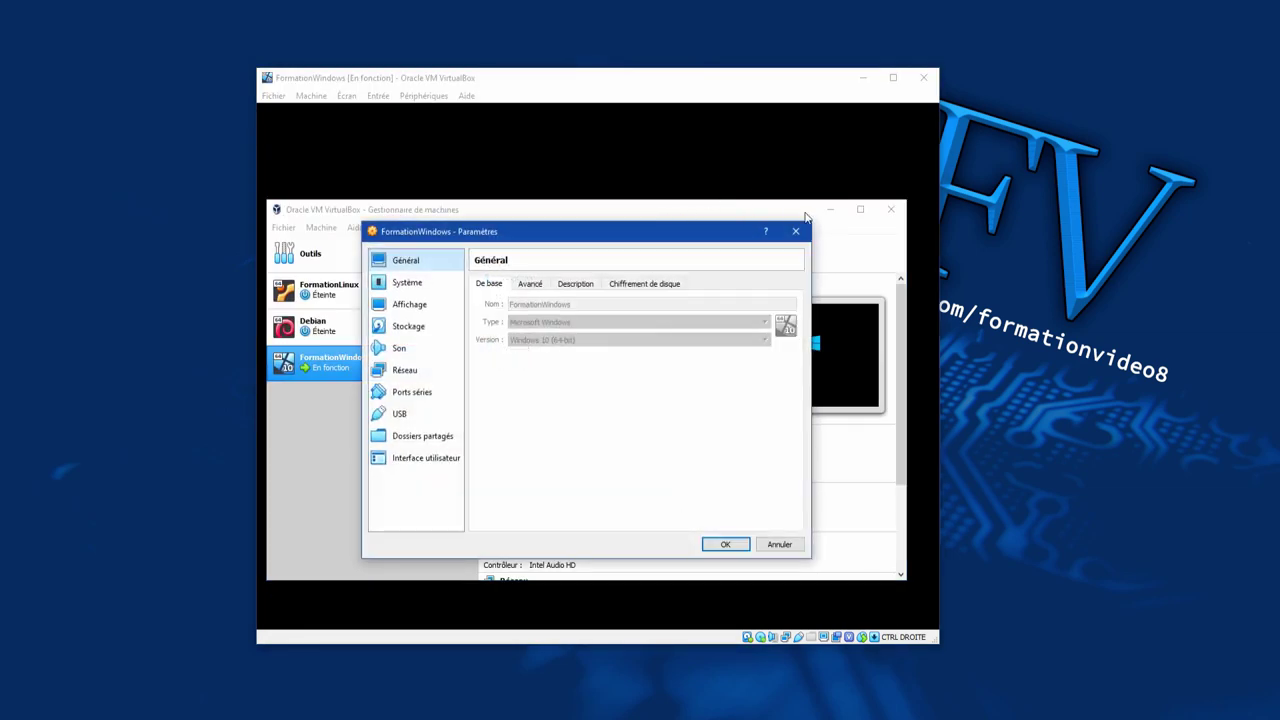
left_click(807, 226)
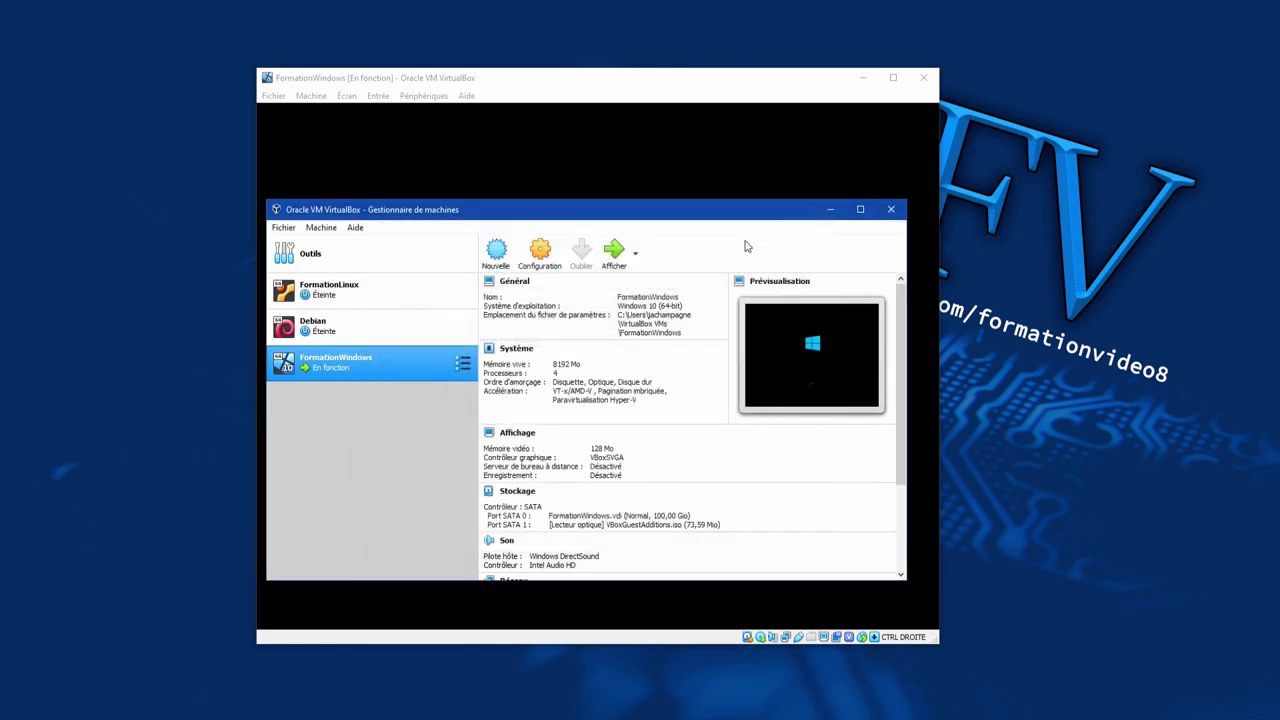
left_click(830, 209)
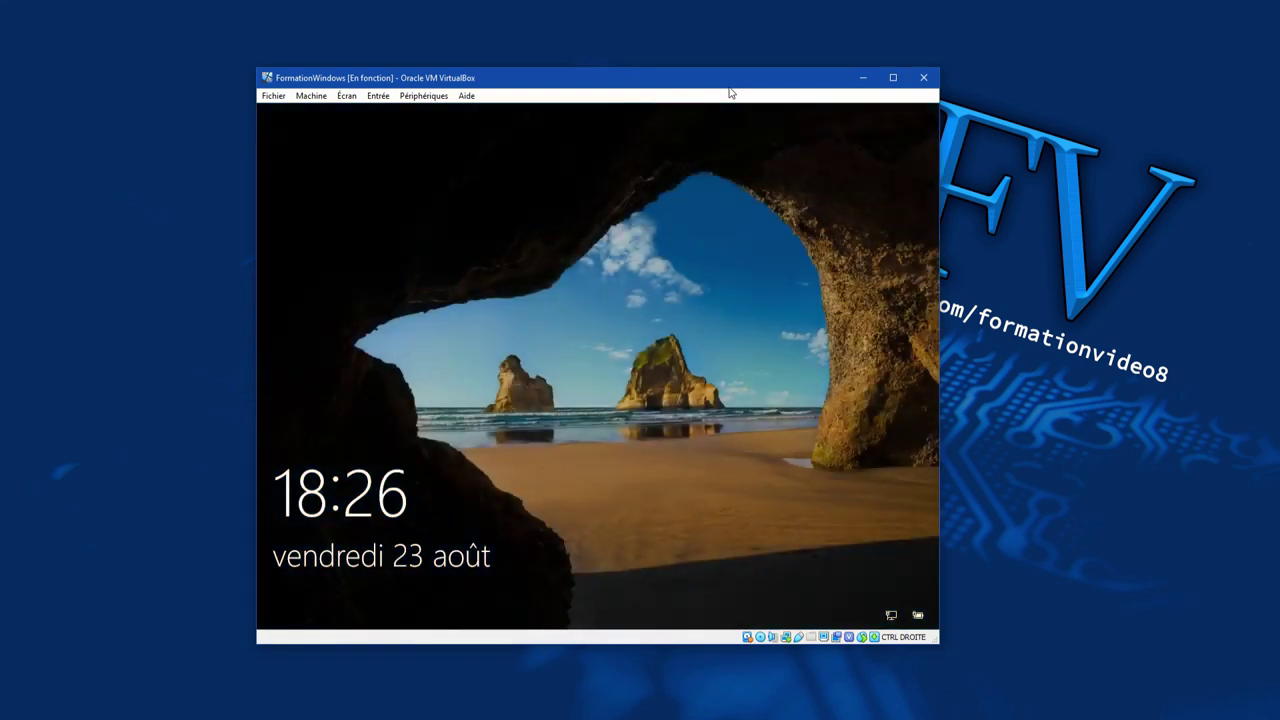
Dismiss the Windows lock screen and sign in by entering the account password.
left_click(540, 380)
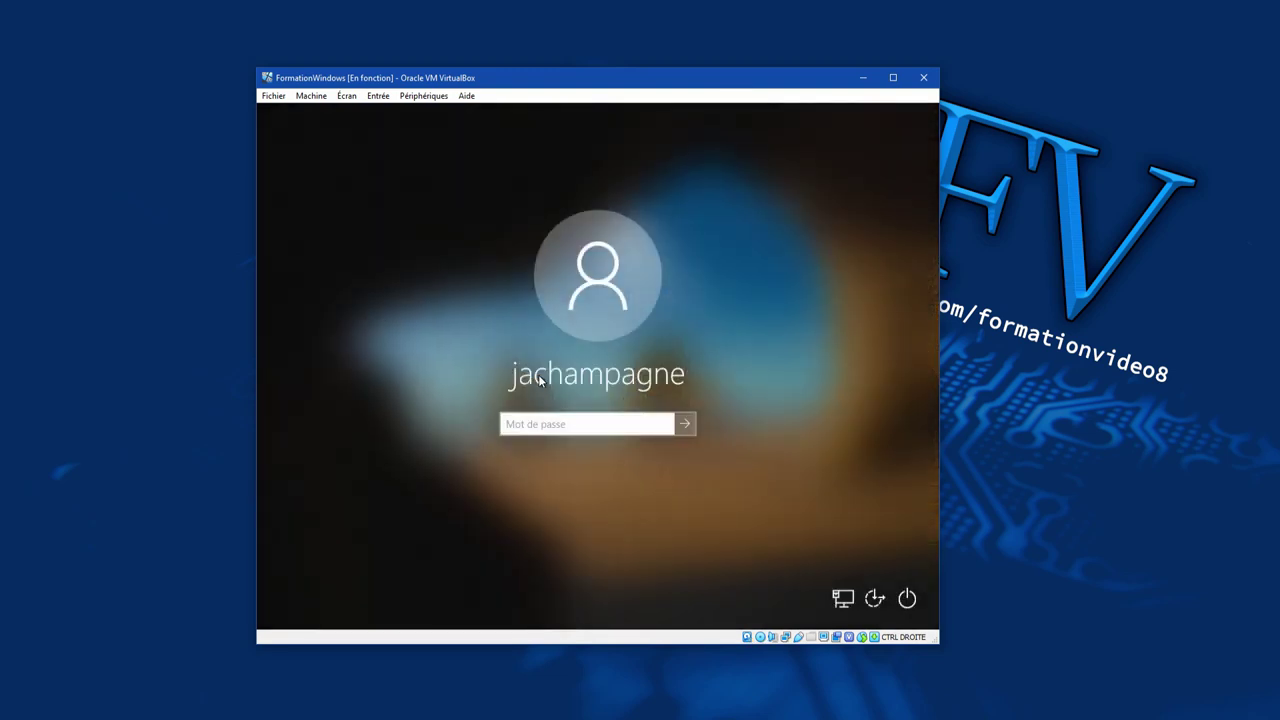
type("•••••")
key("Return")
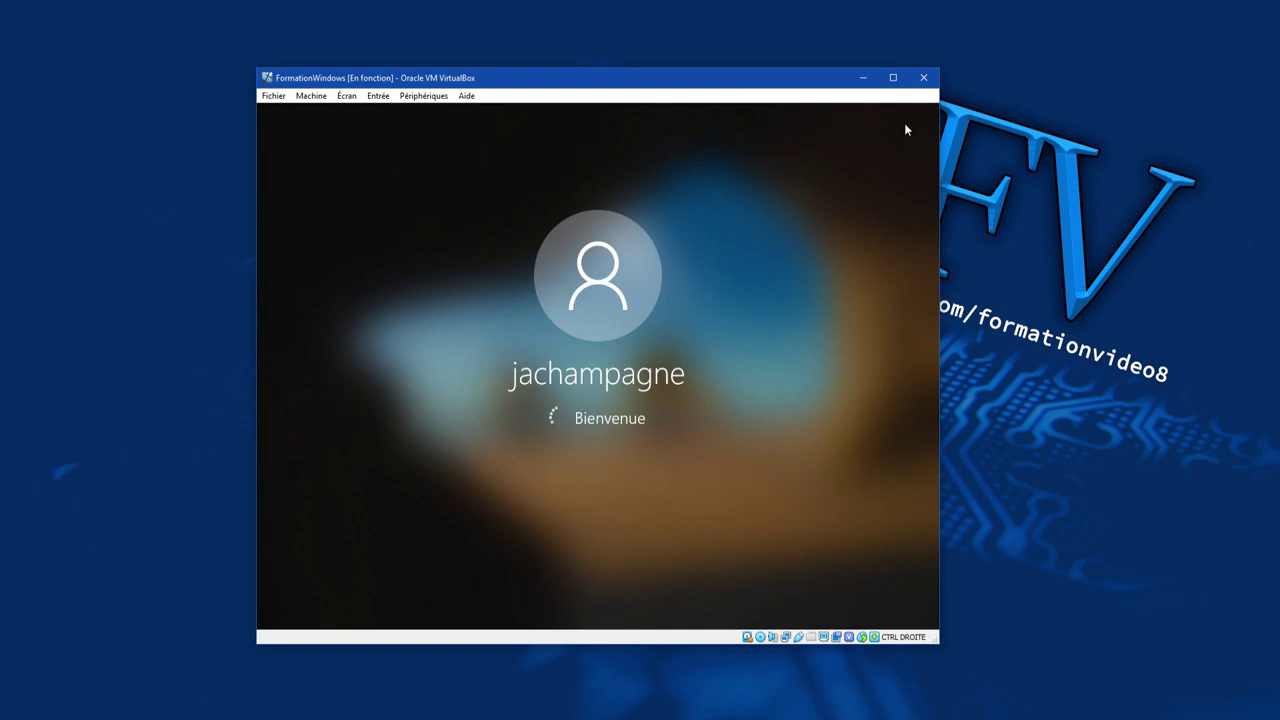
Try the guest display at full window size by maximizing the virtual machine, and restore the window to normal size.
left_click(894, 79)
left_click(1242, 8)
left_click(893, 77)
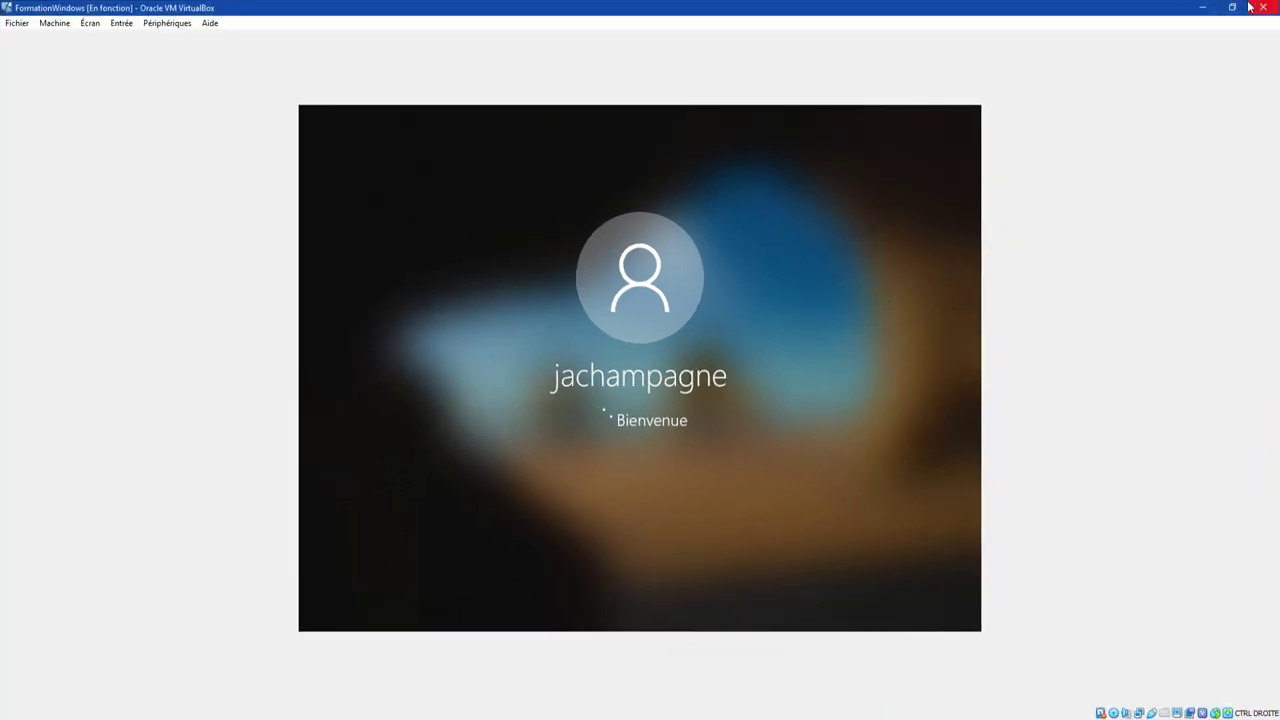
left_click(1235, 8)
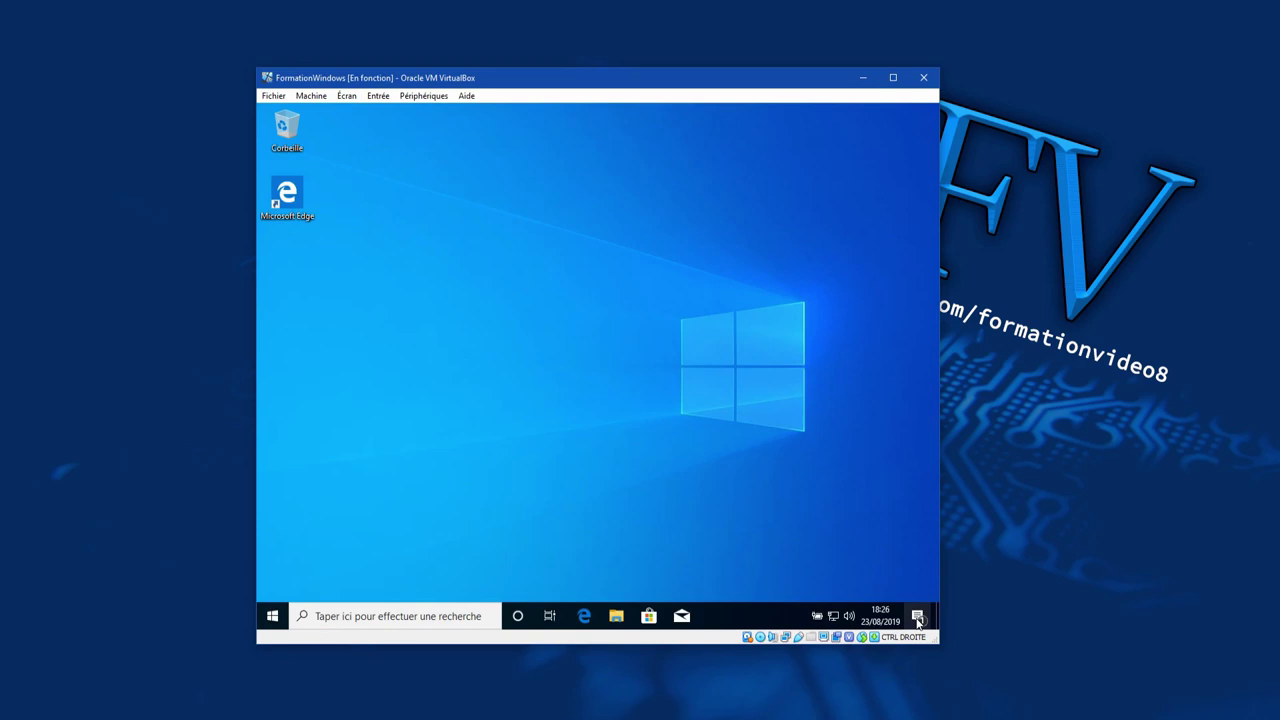
Clear all notifications in the guest's action center and close it.
key("super+a")
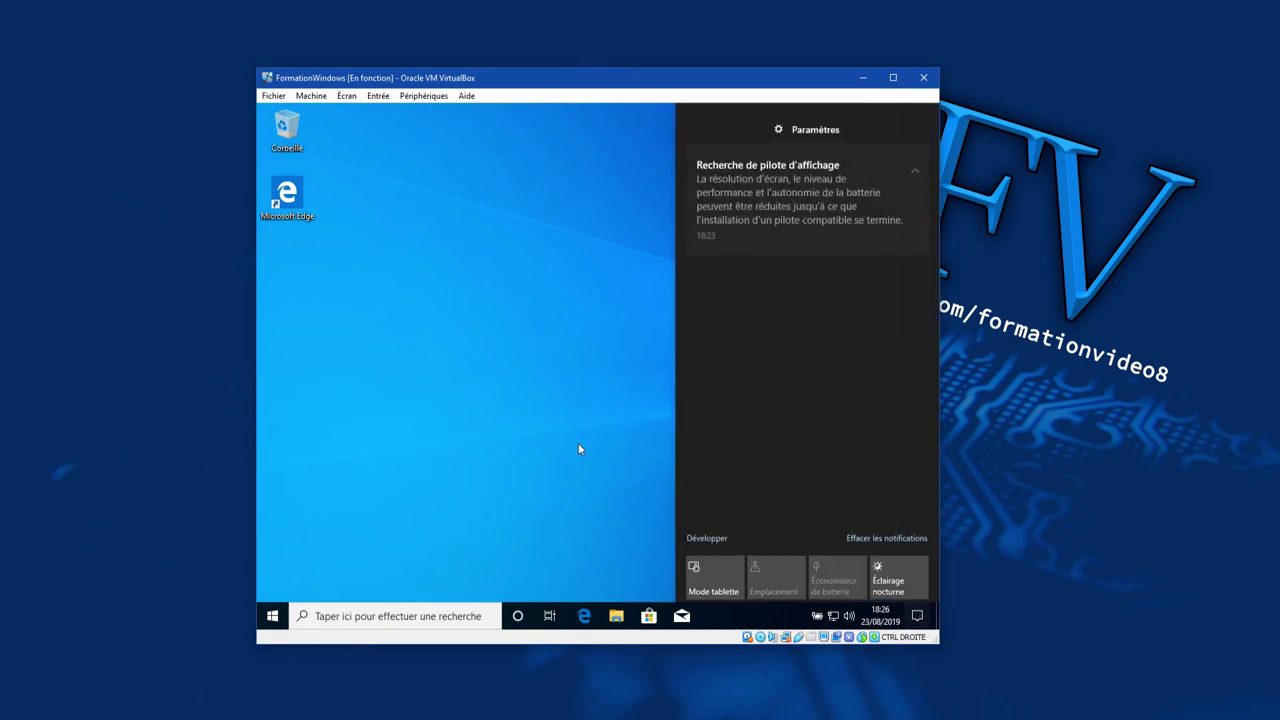
left_click(890, 538)
left_click(530, 415)
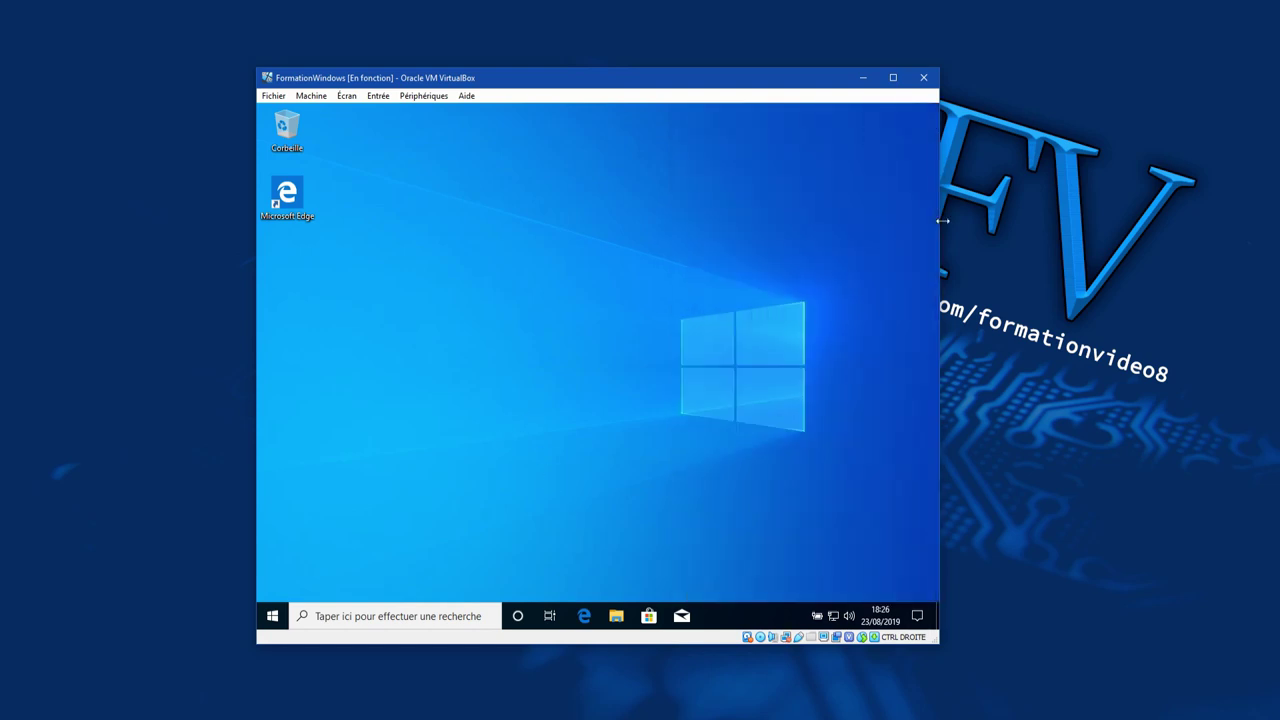
Test the guest display's automatic resizing by maximizing, restoring, shrinking and moving the virtual machine window, and leave it maximized.
left_click(893, 77)
left_click(1234, 8)
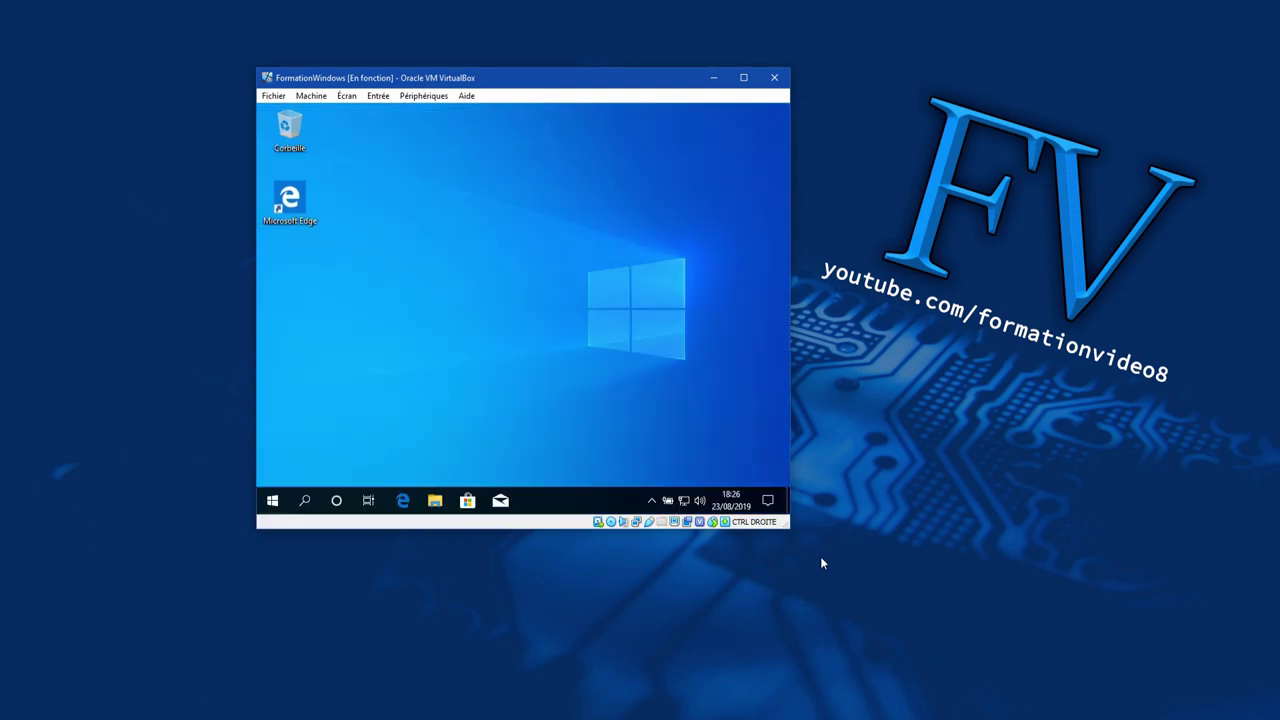
left_click_drag(581, 80, 645, 180)
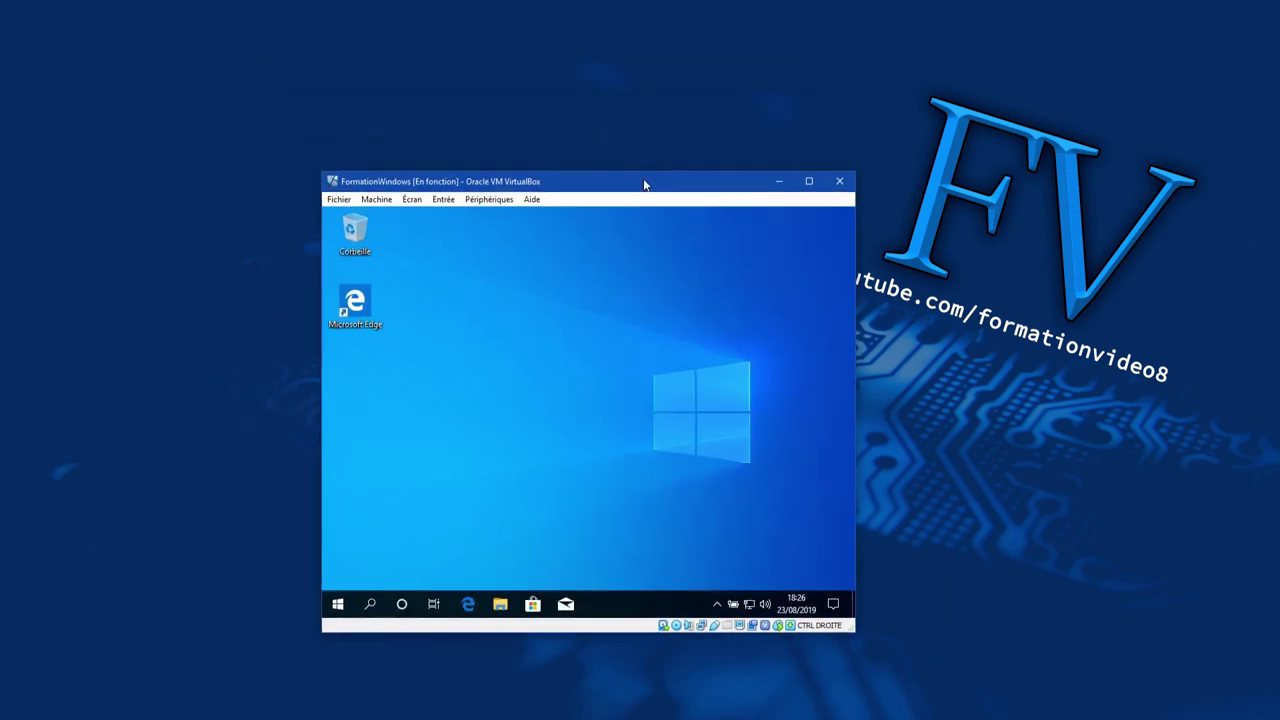
left_click(807, 177)
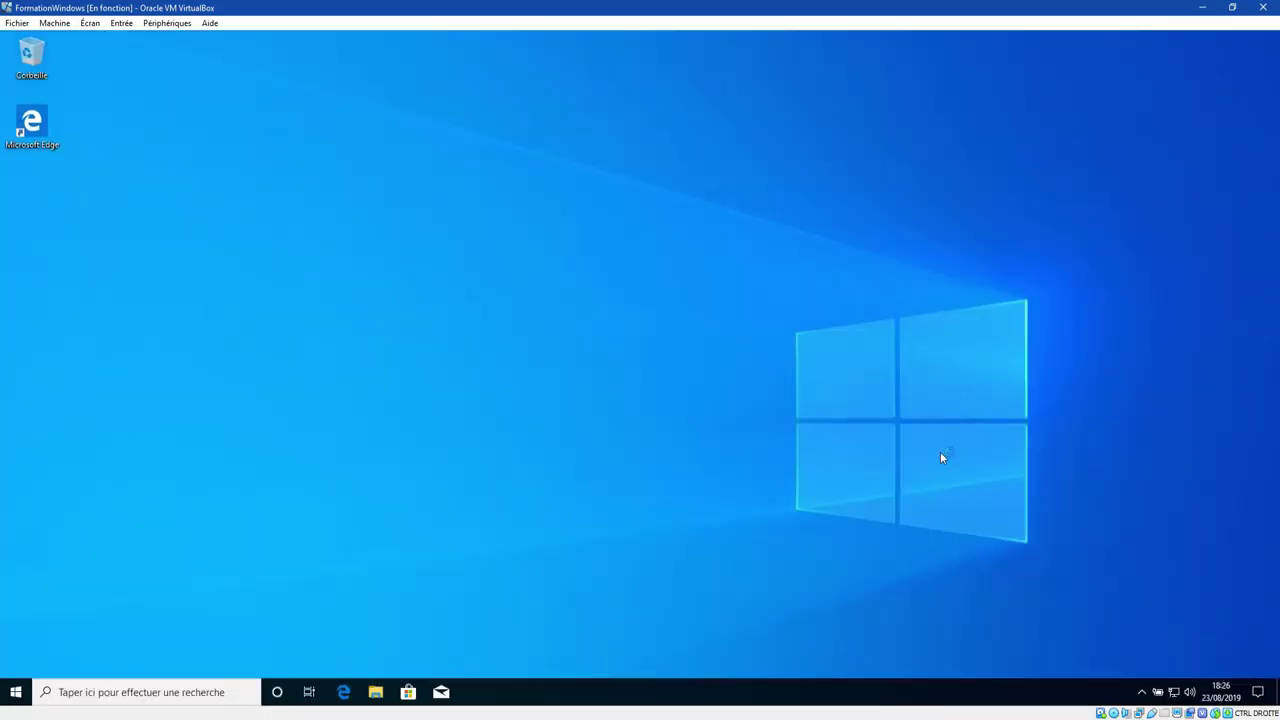
Try the virtual machine in full-screen mode, confirming the switch.
left_click(92, 23)
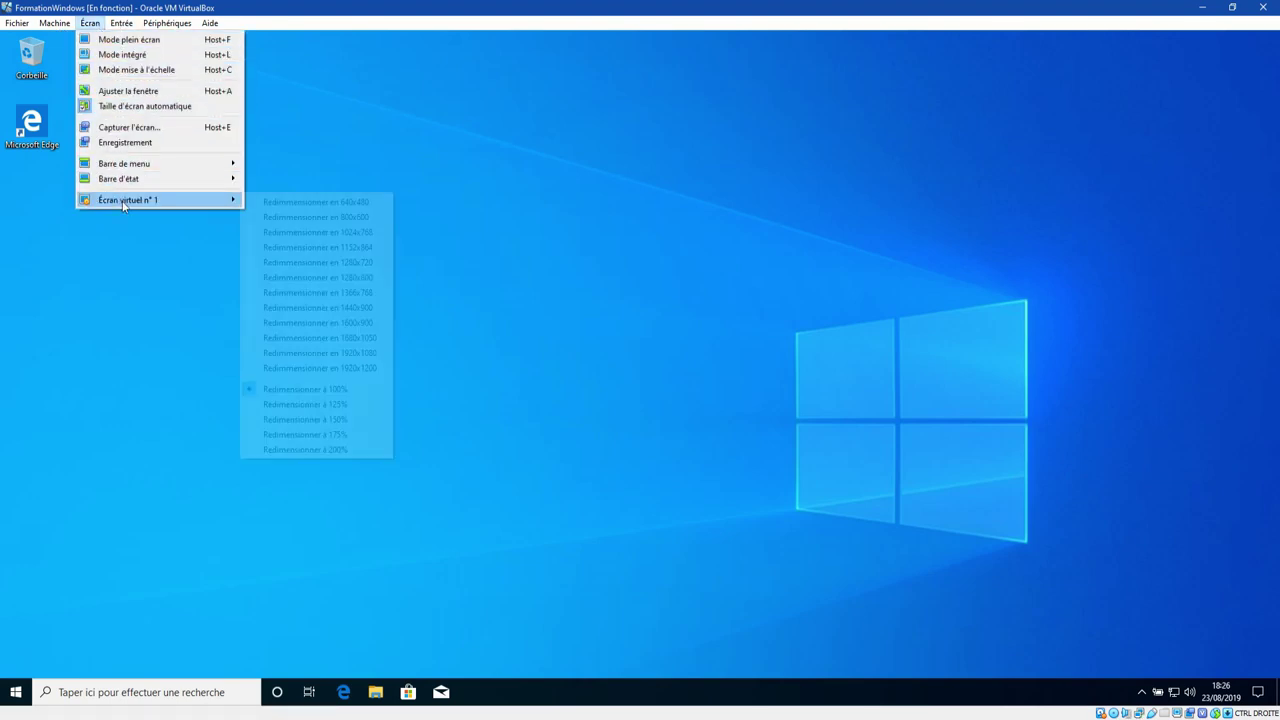
left_click(125, 39)
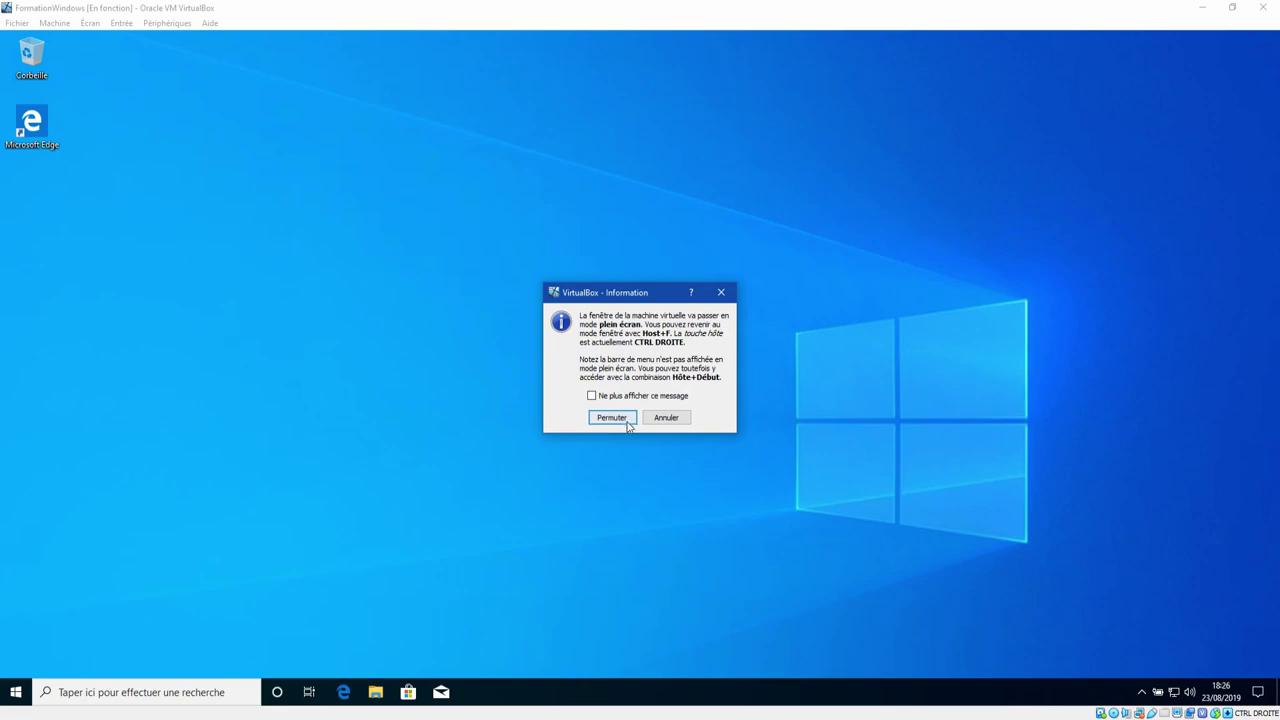
left_click(620, 420)
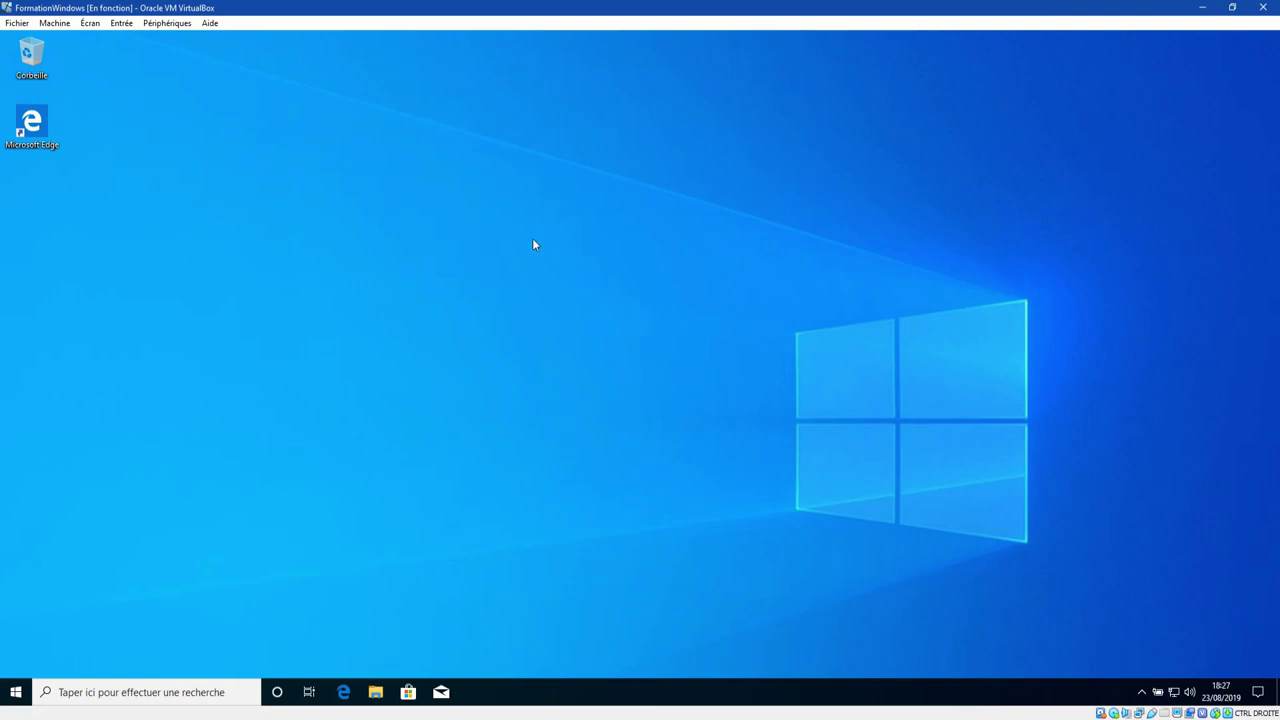
right_click(479, 283)
left_click(329, 245)
left_click_drag(329, 245, 1003, 526)
left_click_drag(1034, 573, 165, 164)
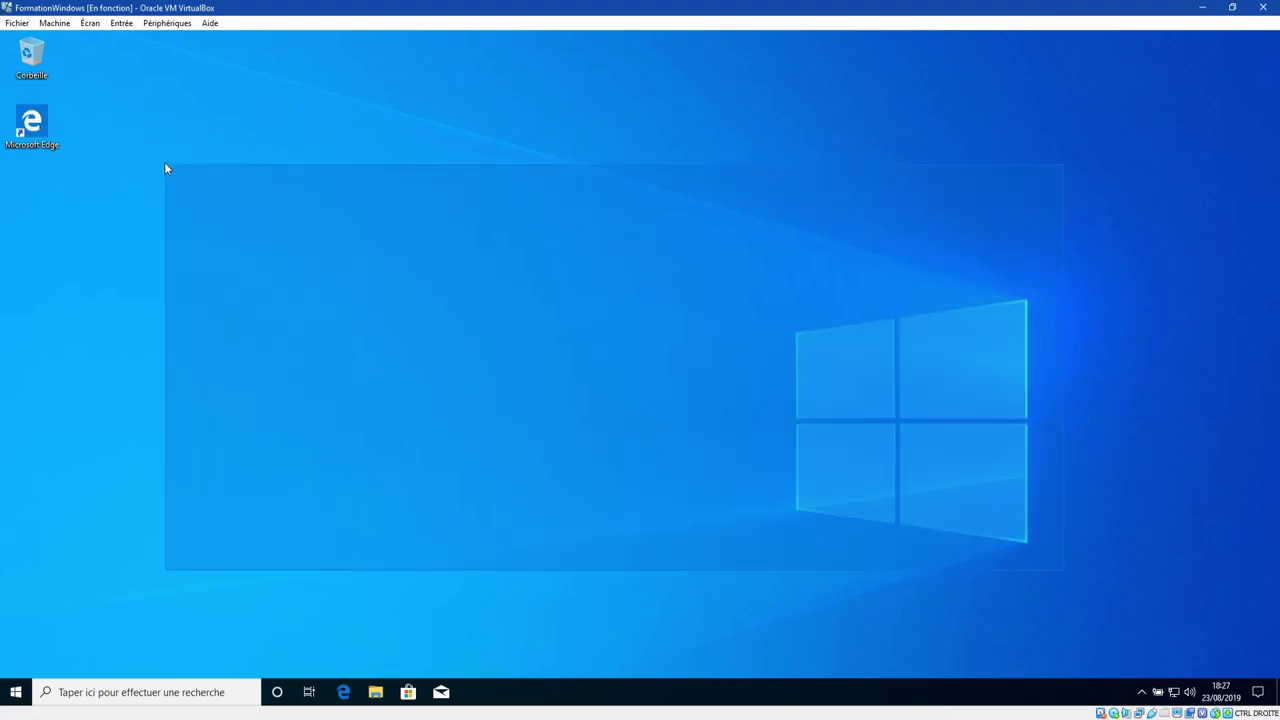
left_click_drag(162, 120, 130, 450)
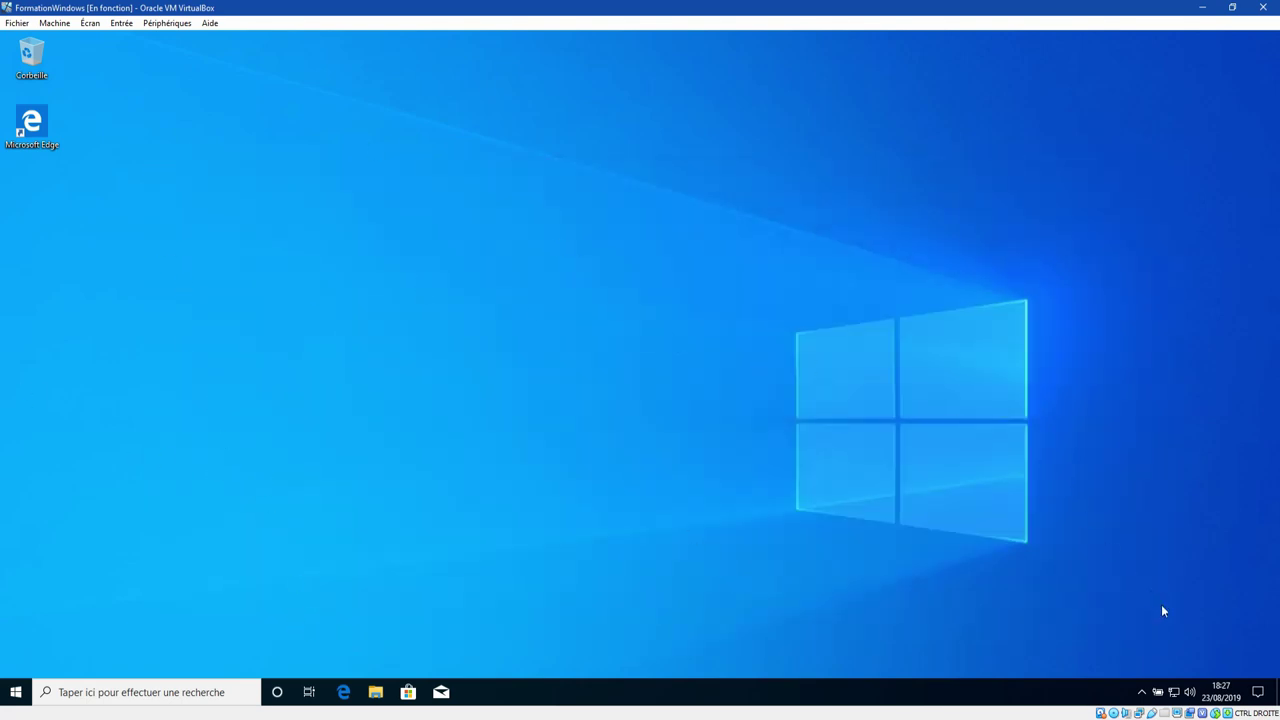
left_click_drag(1163, 611, 1112, 655)
left_click_drag(164, 126, 645, 639)
Restore the maximized virtual machine window, shrink it and place it near the middle of the host desktop.
left_click_drag(686, 9, 713, 56)
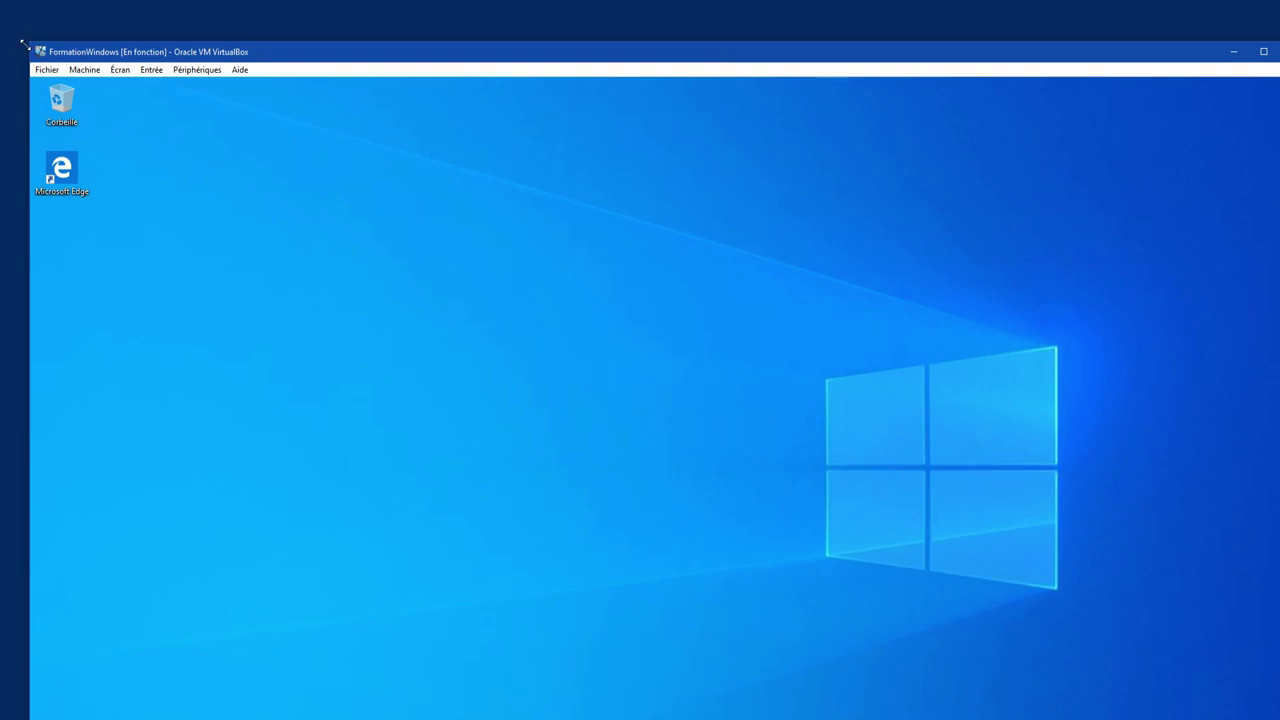
left_click_drag(82, 59, 423, 71)
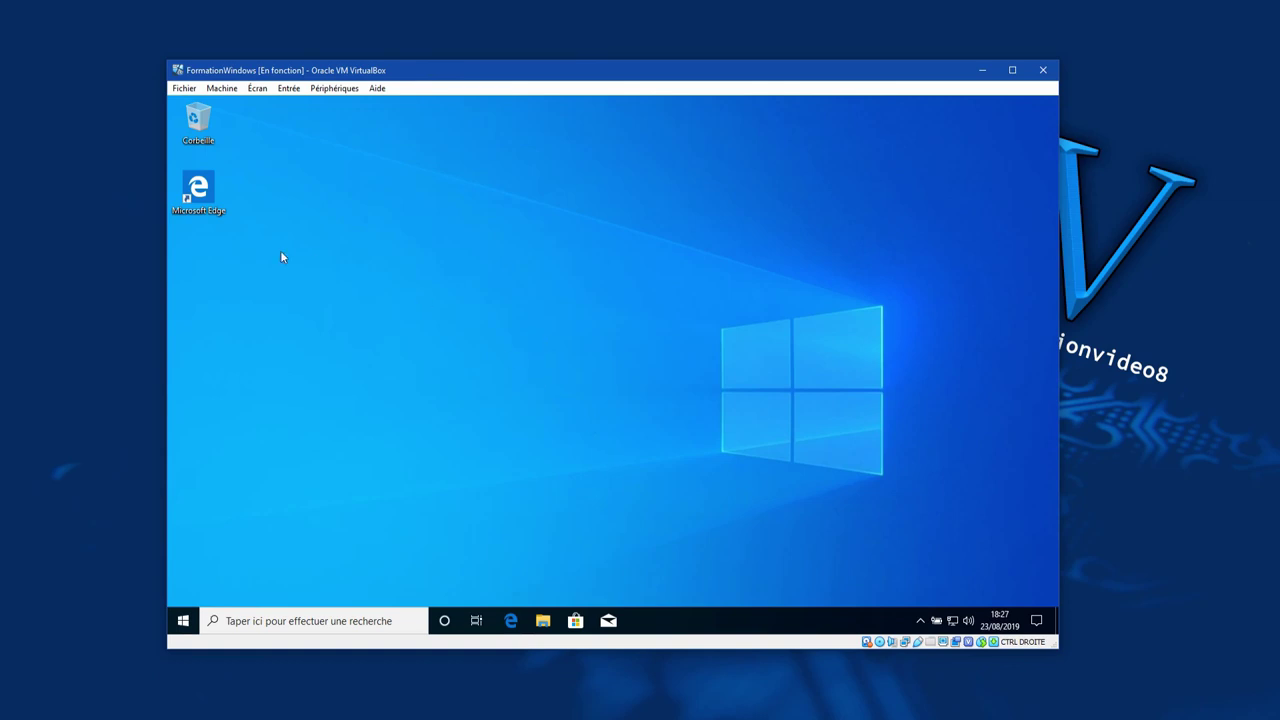
left_click_drag(281, 254, 188, 119)
left_click(344, 151)
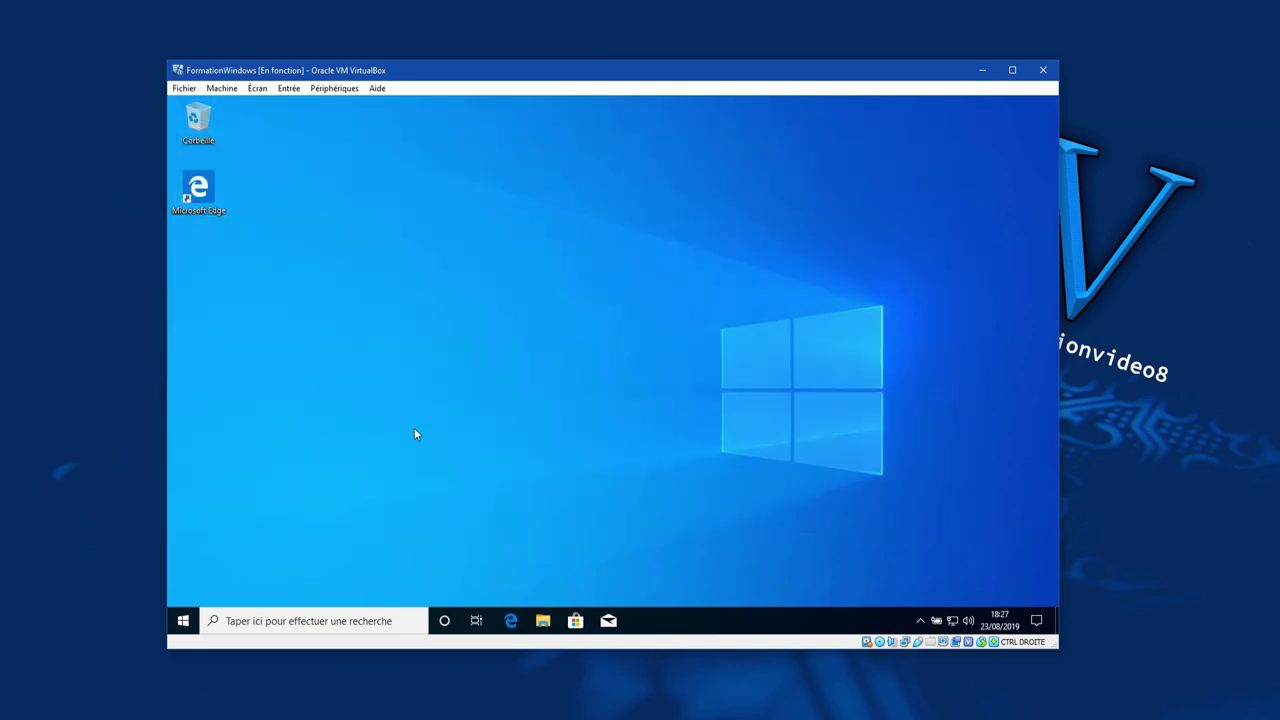